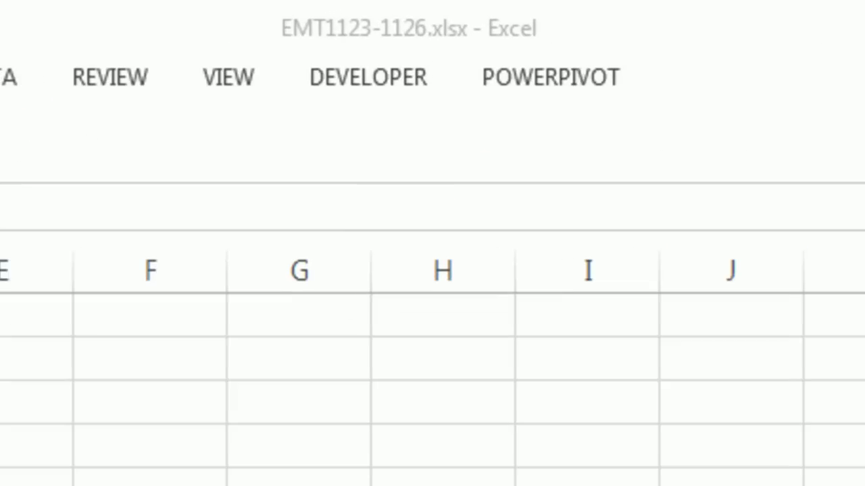
Step: Fill row 12 with the new trainee's name, start date 6/20 and 5 days, and check the late-June Training entries
left_click(396, 43)
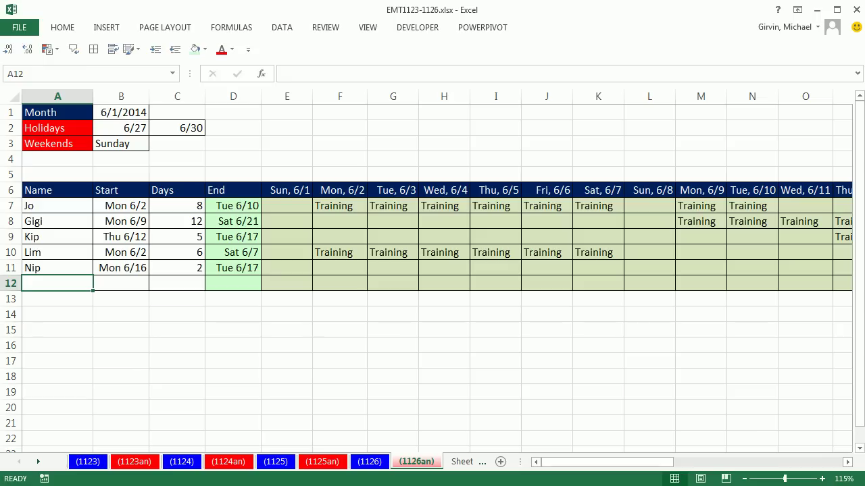
type("Min")
key("Tab")
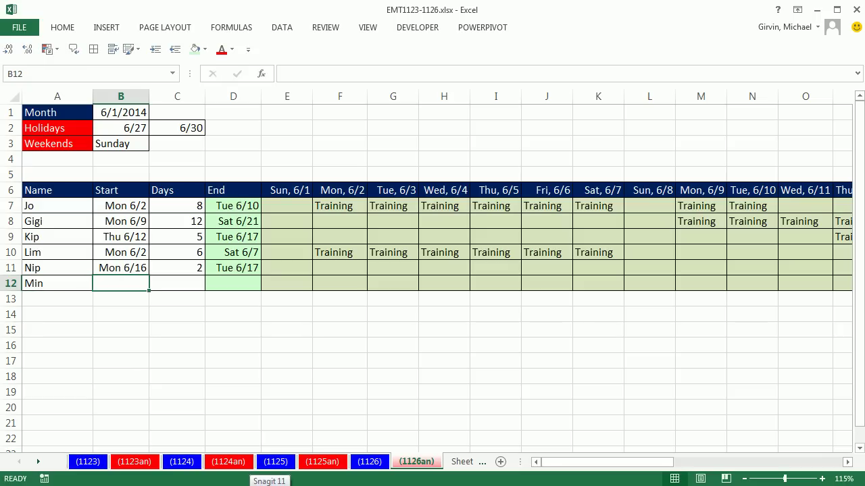
type("6")
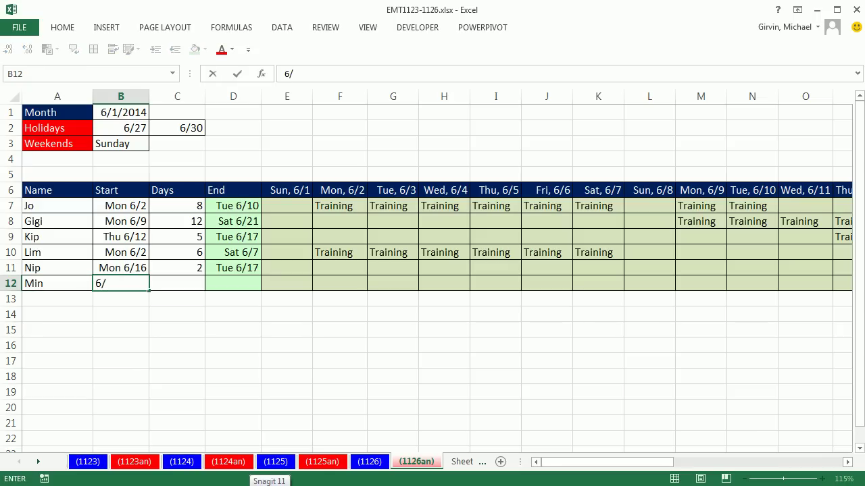
type("/20")
key("Tab")
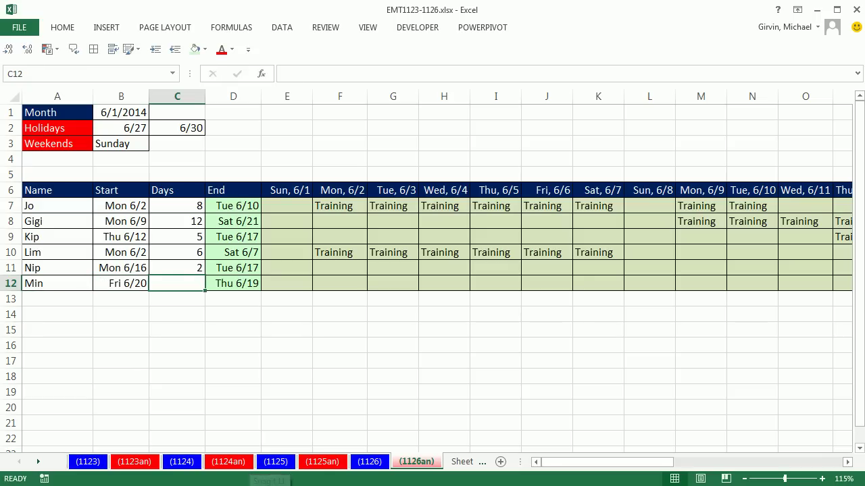
type("5")
key("Tab")
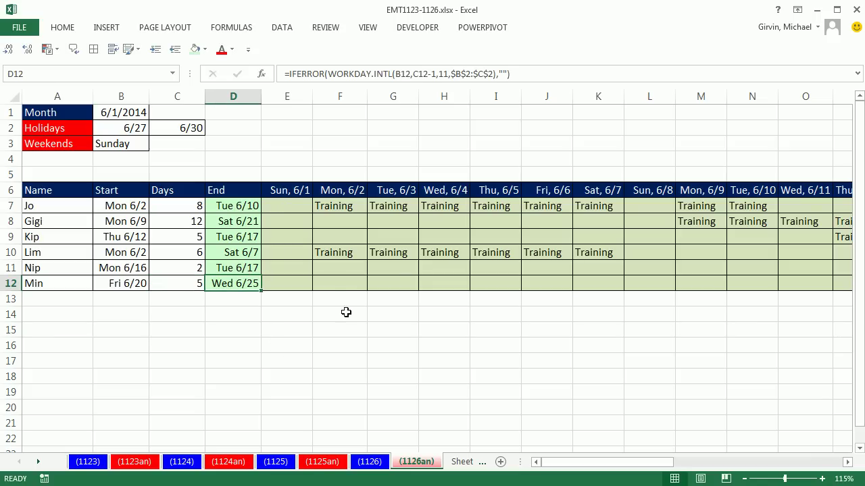
left_click_drag(560, 462, 751, 467)
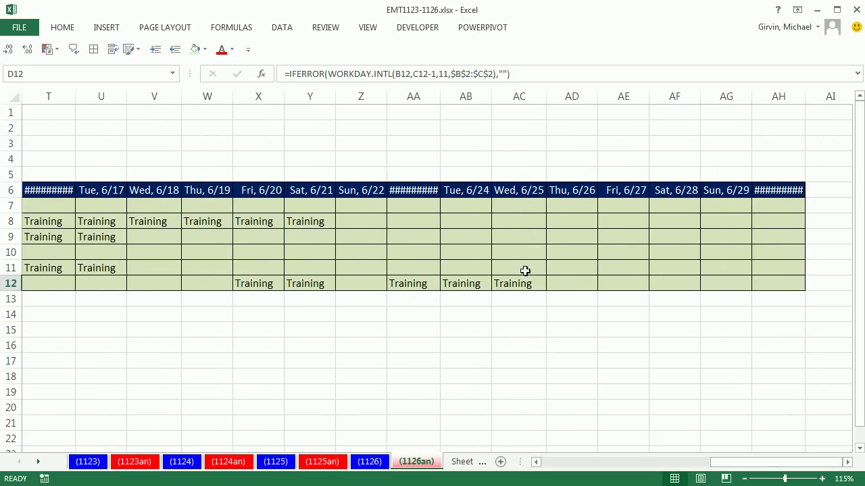
left_click_drag(736, 471, 473, 466)
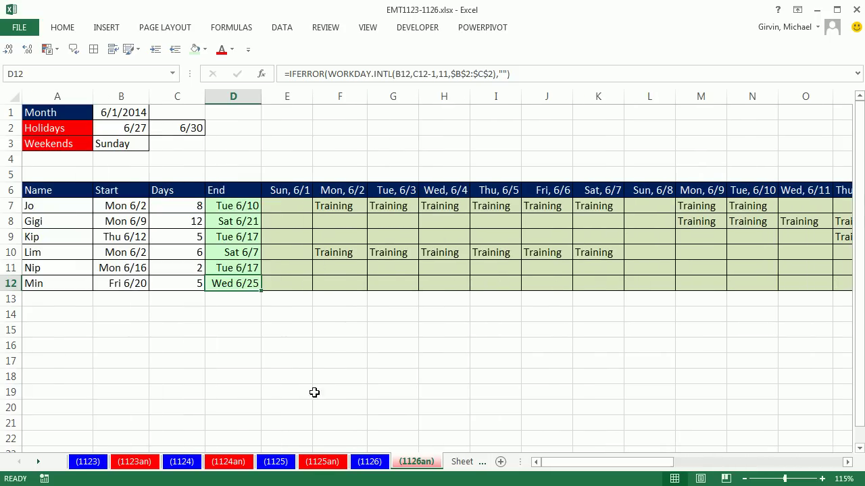
Step: On sheet (1126), begin a WORKDAY.INTL formula in End cell D7 with B7 as the start date
left_click(247, 319)
left_click(371, 462)
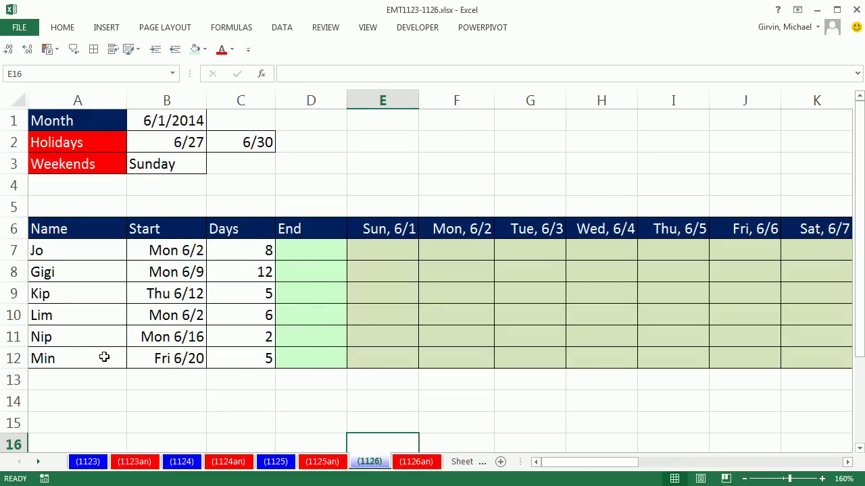
left_click(300, 254)
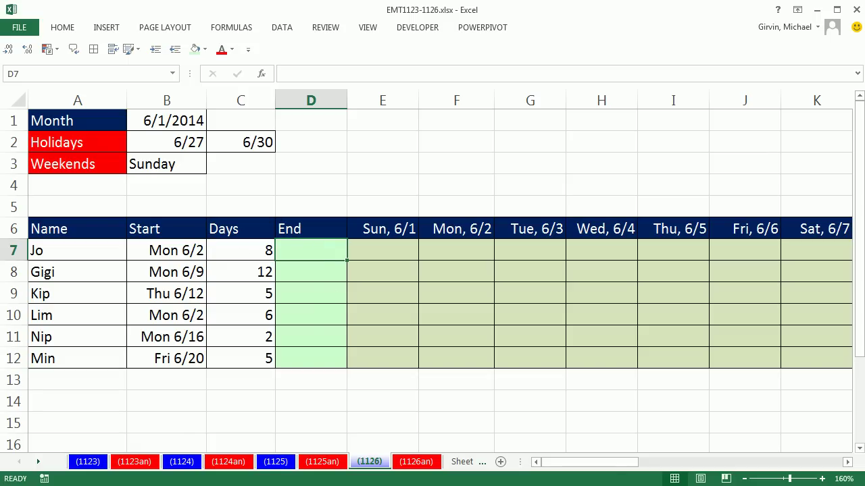
type("=")
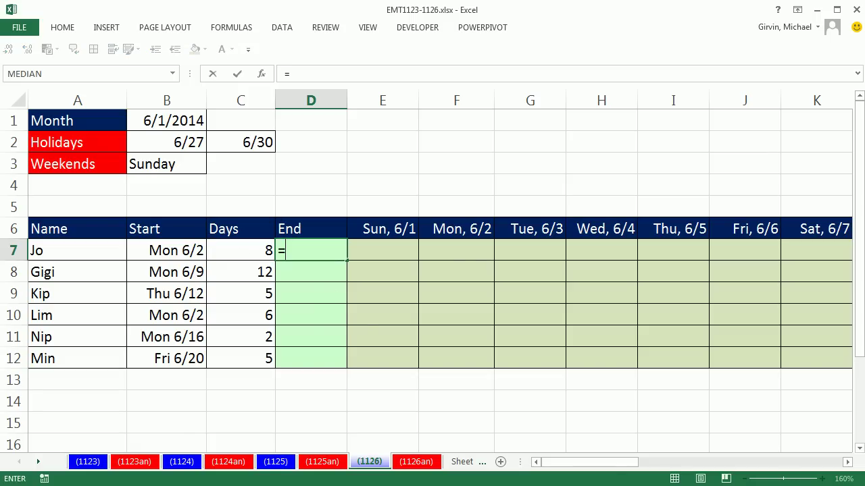
type("work")
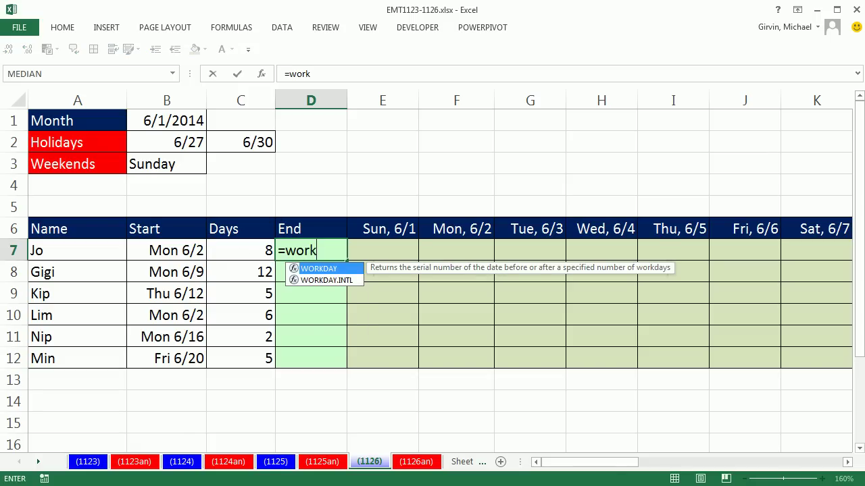
key("Down")
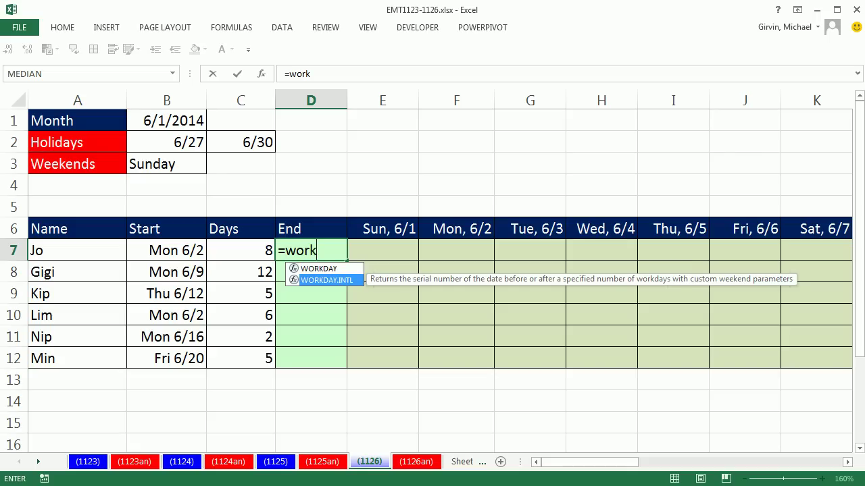
key("Tab")
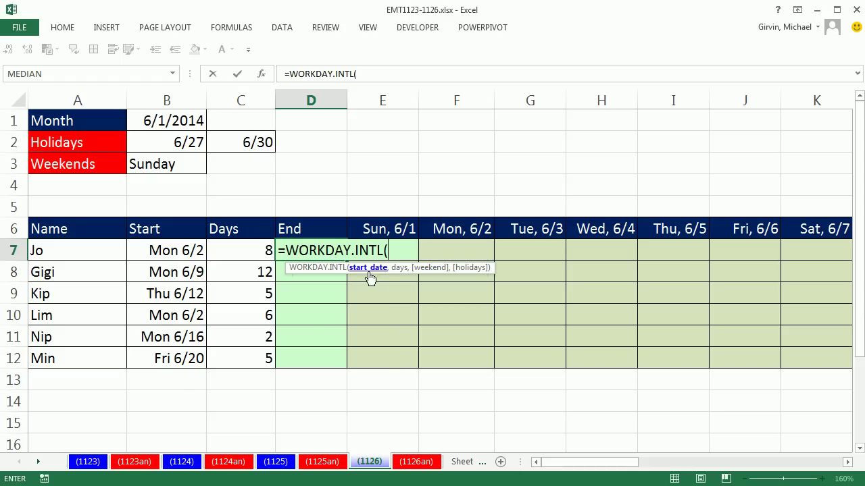
left_click(166, 254)
type(",")
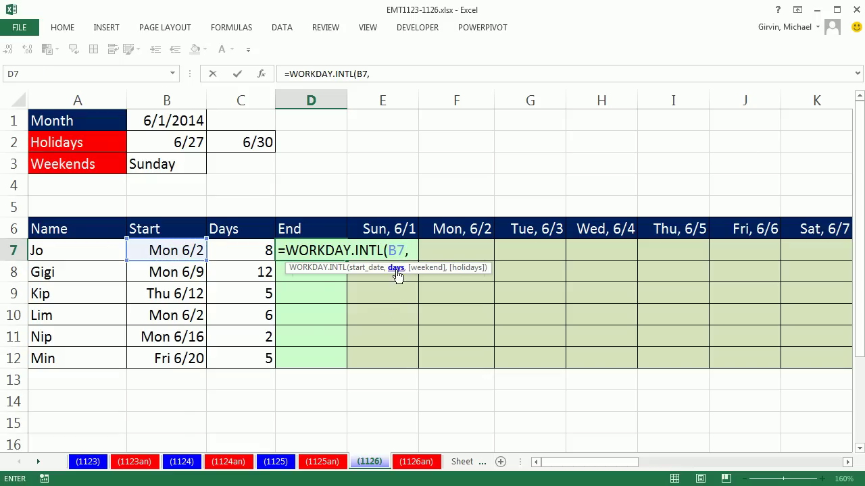
Step: Add C7-1 as the days argument and 11 (Sunday only) as the weekend argument of the formula
left_click(243, 254)
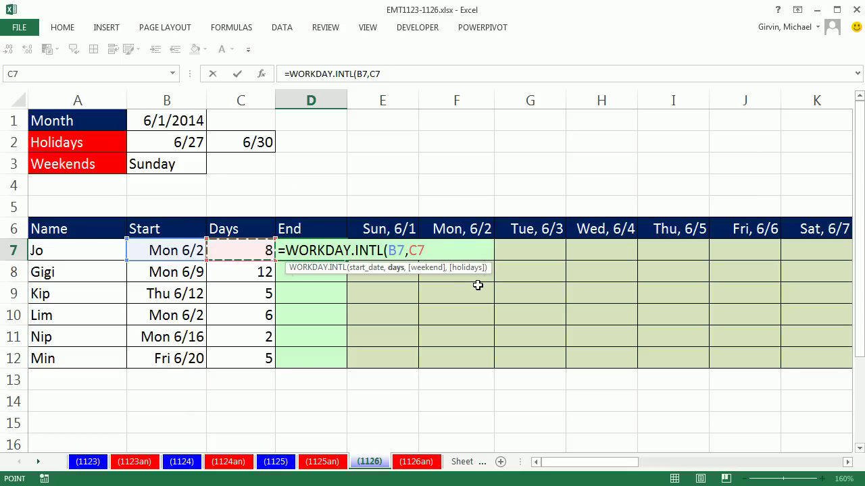
type("-")
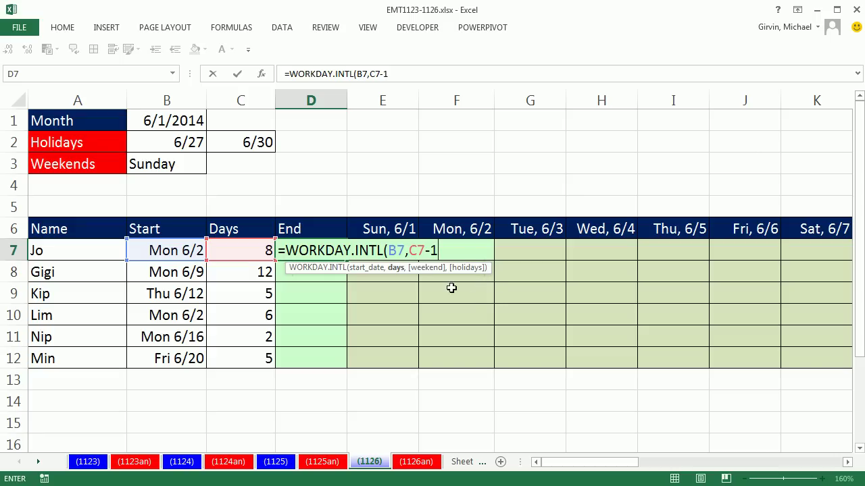
type("1,")
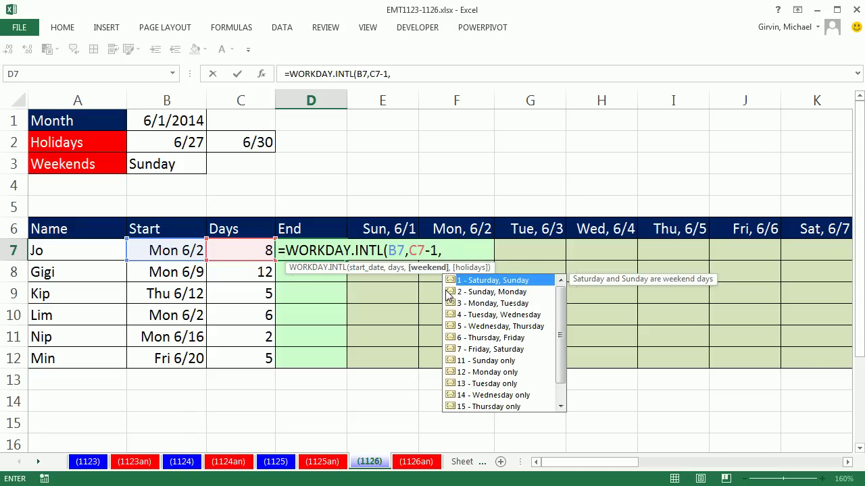
double_click(476, 363)
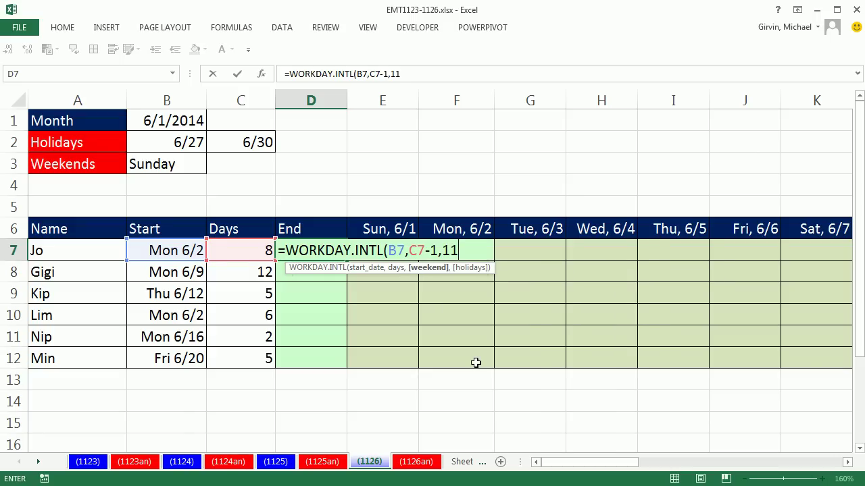
Step: Complete the formula with the absolute holiday range $B$2:$C$2 and copy it down through D12
type(",")
left_click(181, 143)
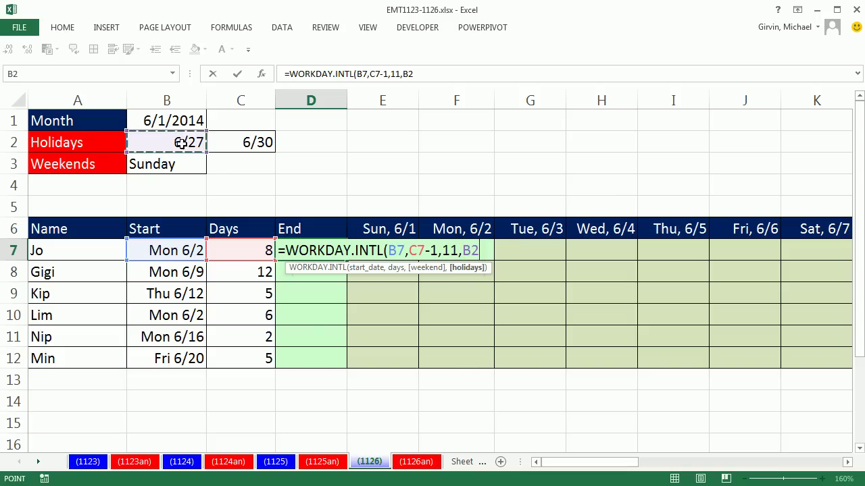
left_click_drag(181, 143, 236, 143)
key("F4")
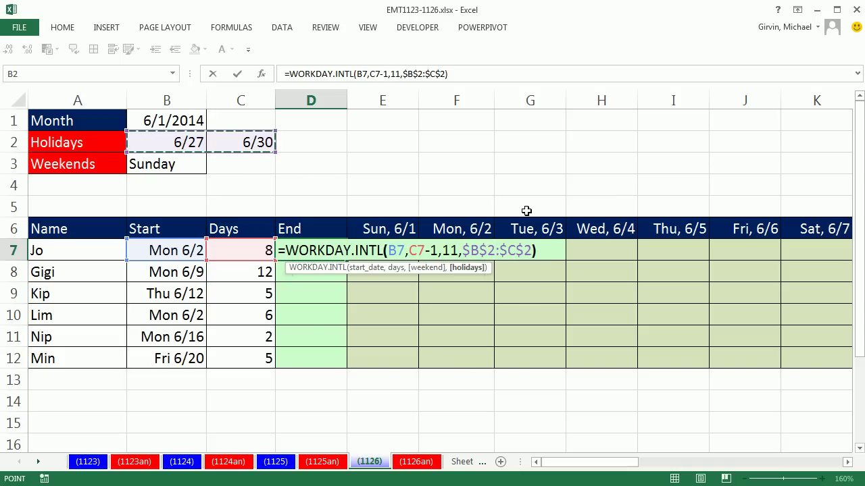
type(")")
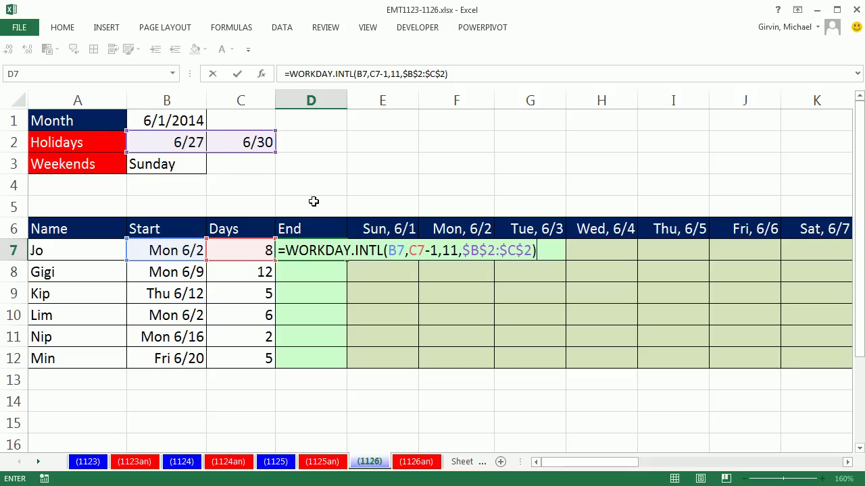
key("ctrl+Return")
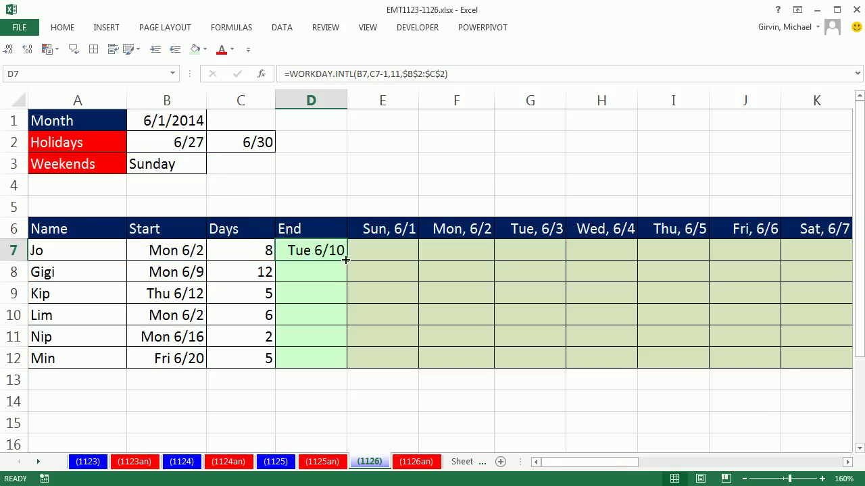
left_click_drag(345, 260, 352, 371)
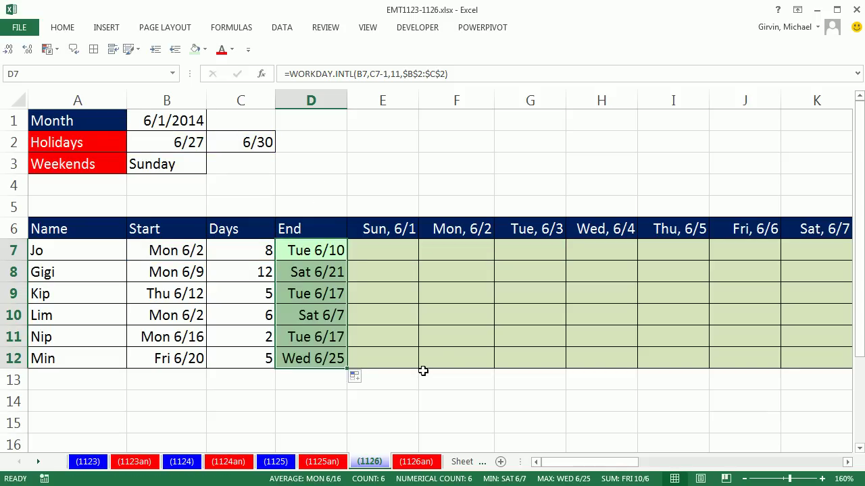
Step: Begin a NETWORKDAYS.INTL formula in E7 with the row-locked reference E$6 as the start date
left_click(440, 270)
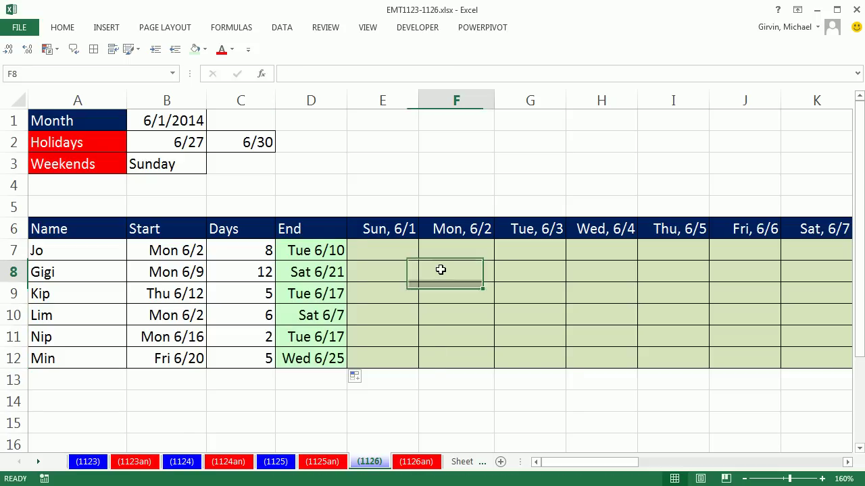
left_click(542, 276)
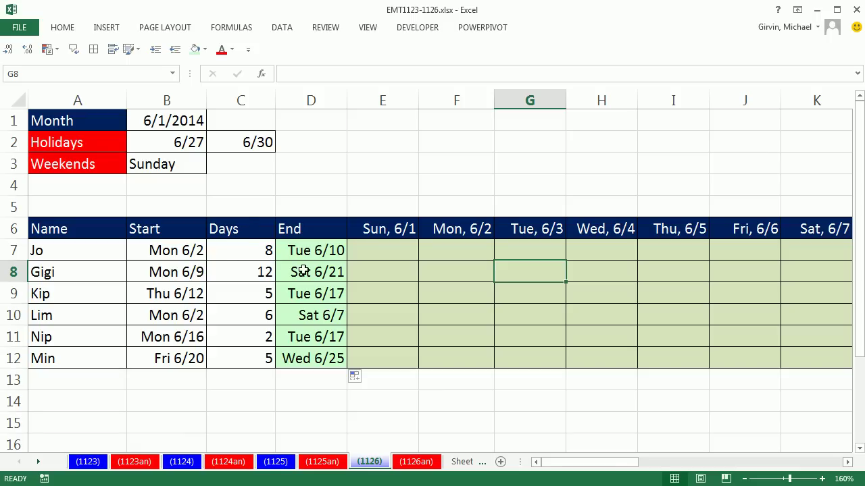
left_click(385, 248)
type("=net")
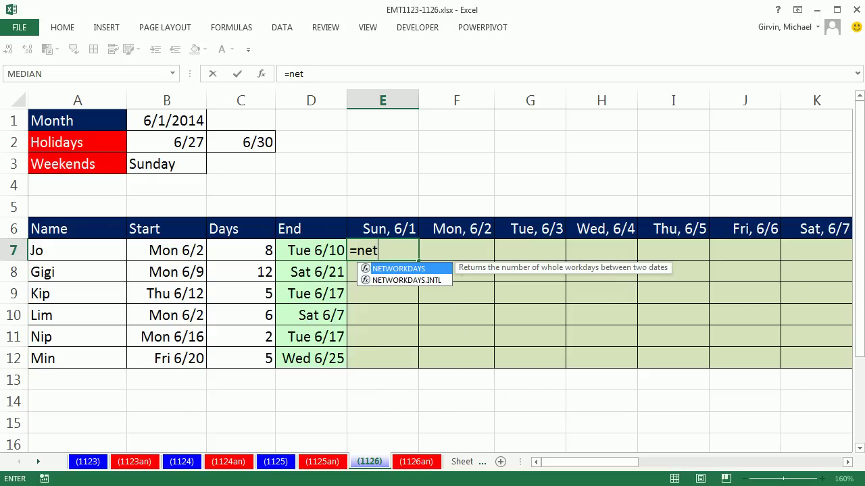
key("Down")
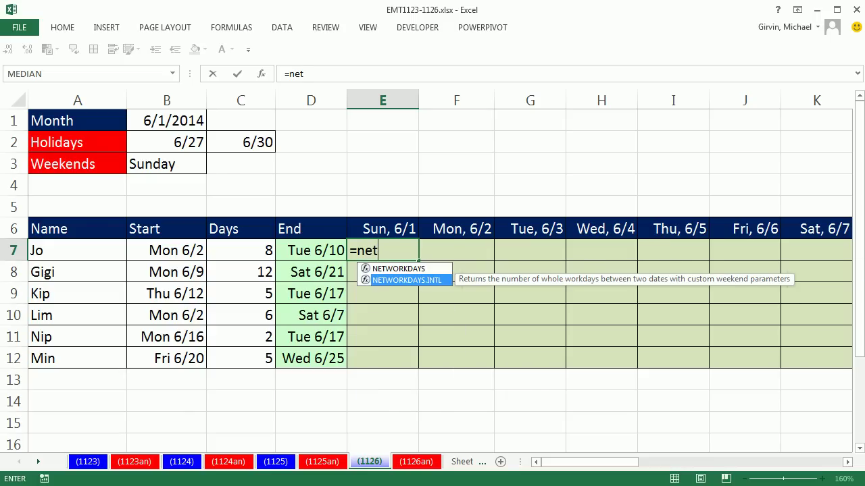
key("Tab")
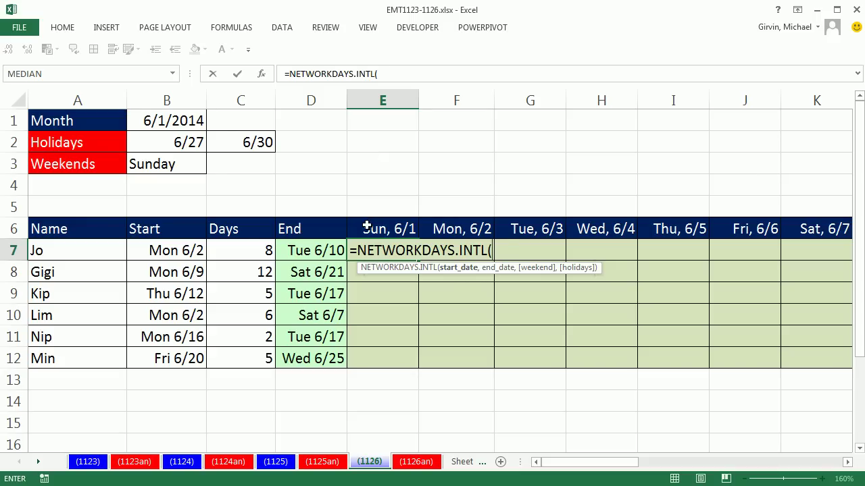
left_click(368, 230)
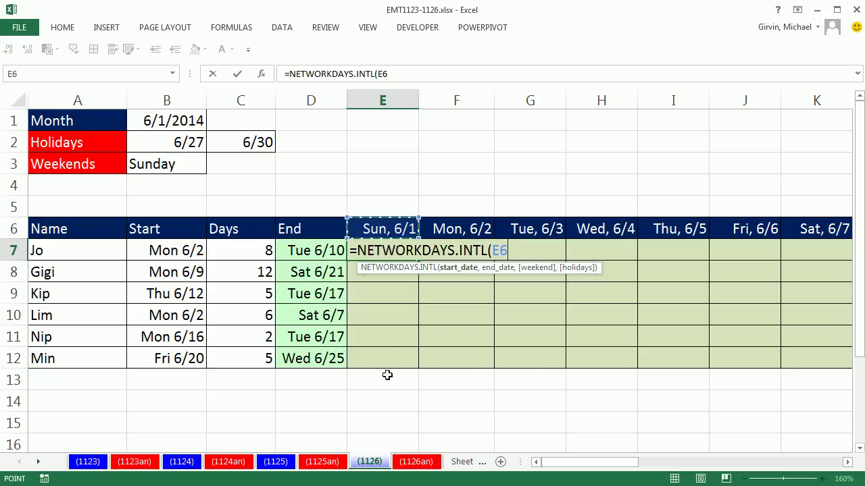
key("F4")
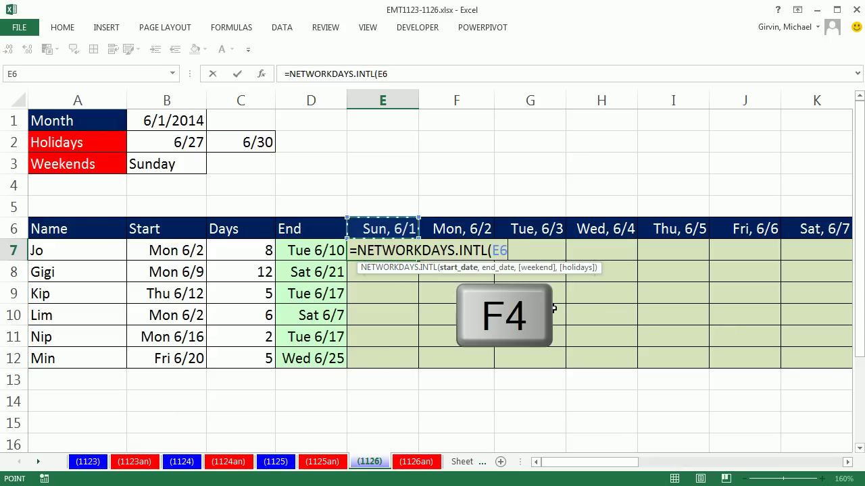
key("F4")
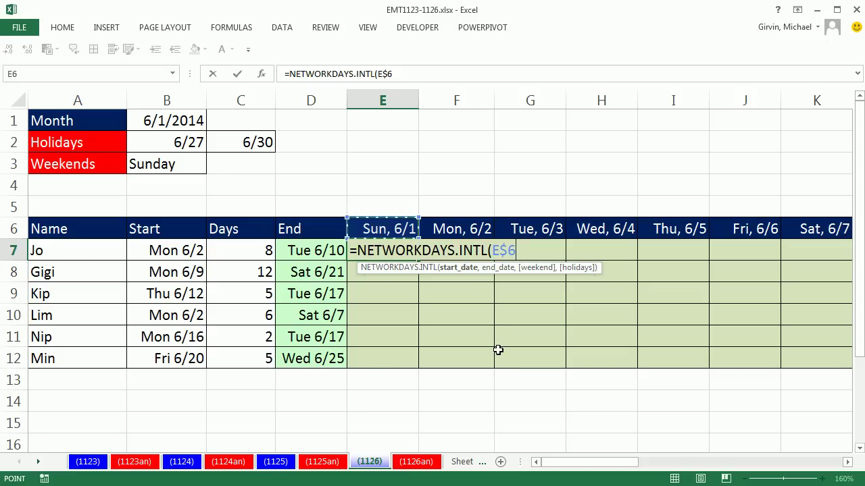
type(",")
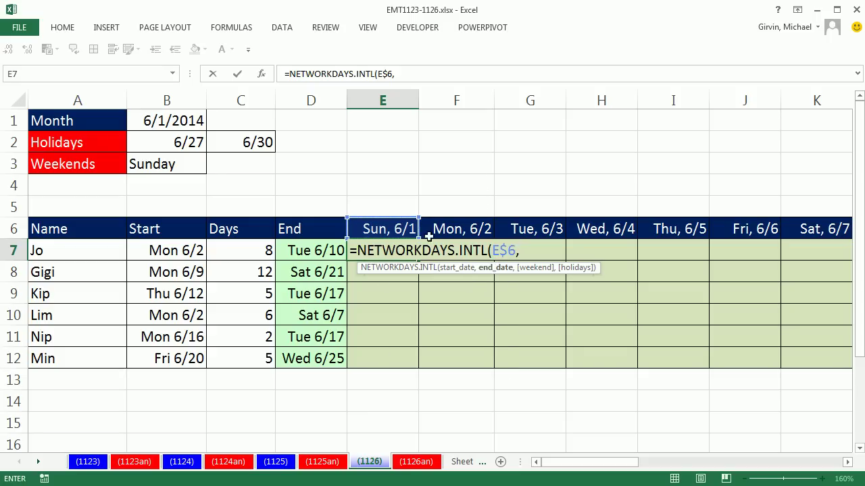
Step: Add the row-locked reference E$6 as the end date argument of the NETWORKDAYS.INTL formula
left_click(390, 227)
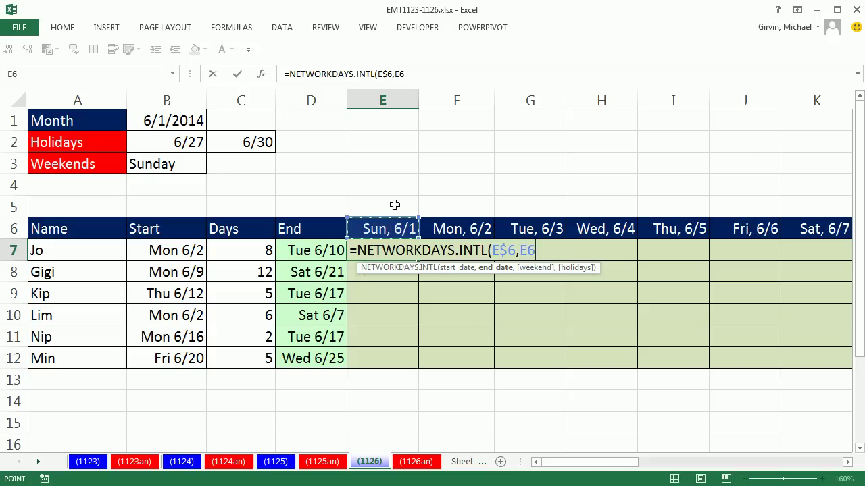
key("F4")
key("F4")
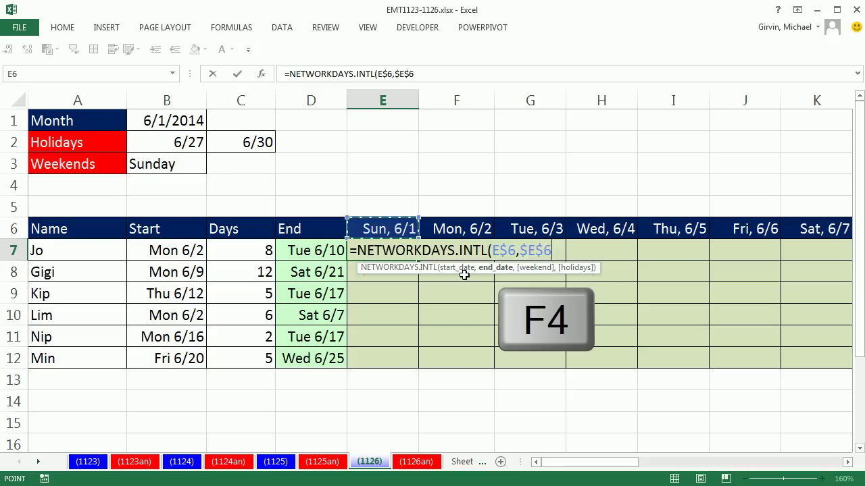
type(",")
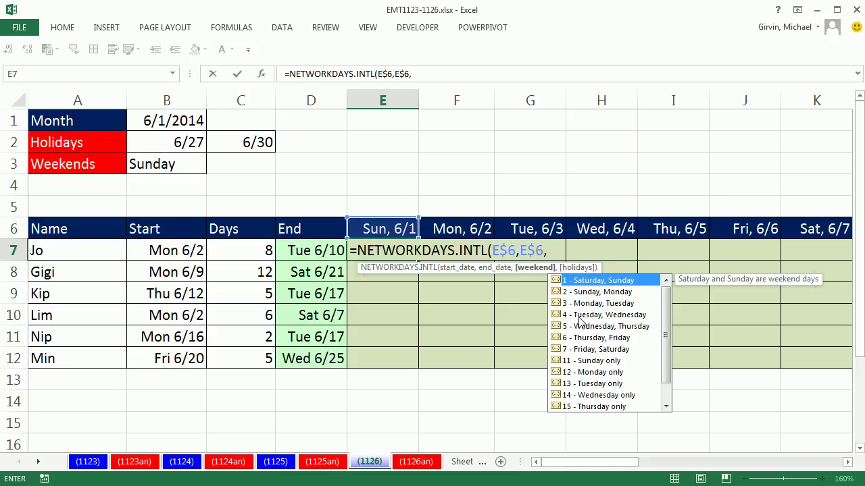
Step: Complete the NETWORKDAYS.INTL formula in E7 with weekend option 11 (Sunday only) and the absolute holiday range $B$2:$C$2
left_click(585, 363)
double_click(585, 362)
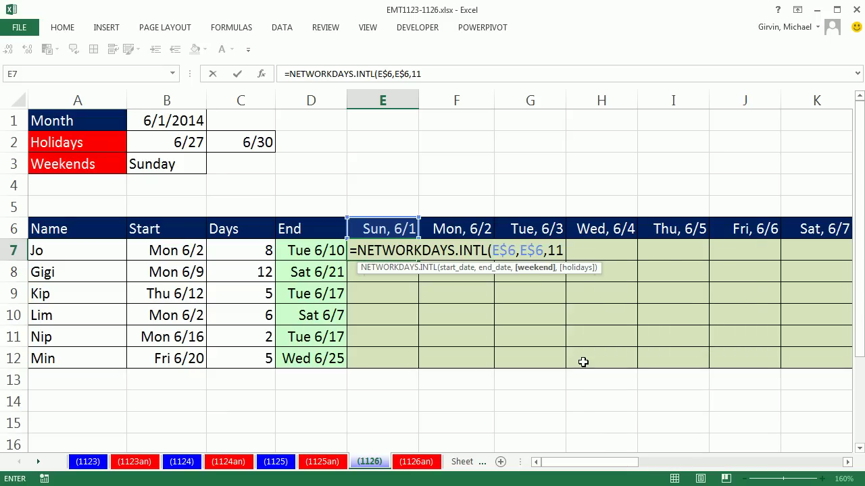
type(",")
left_click_drag(181, 144, 240, 143)
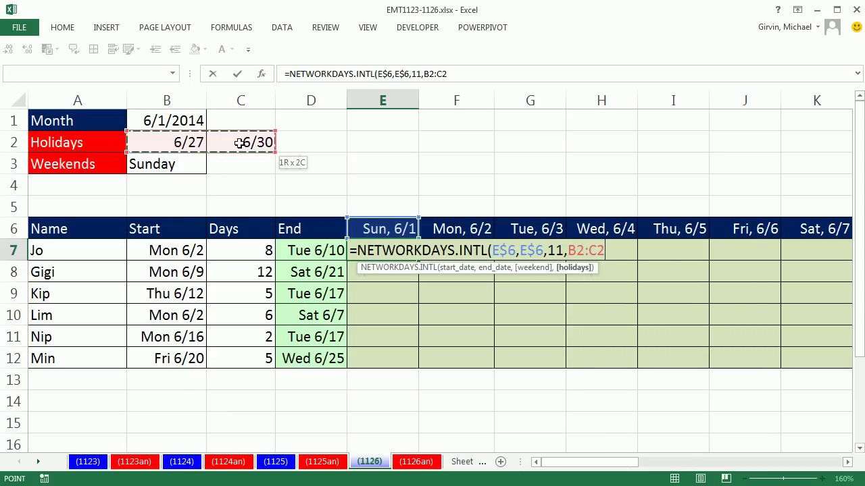
key("F4")
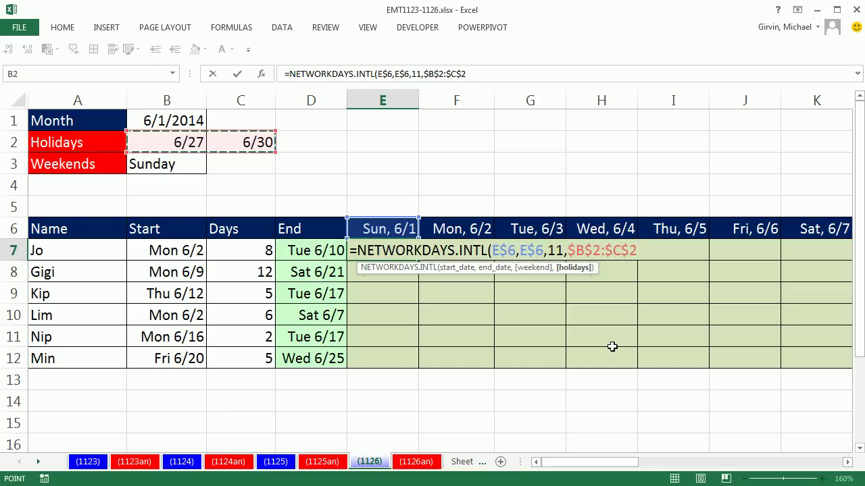
key("ctrl+Return")
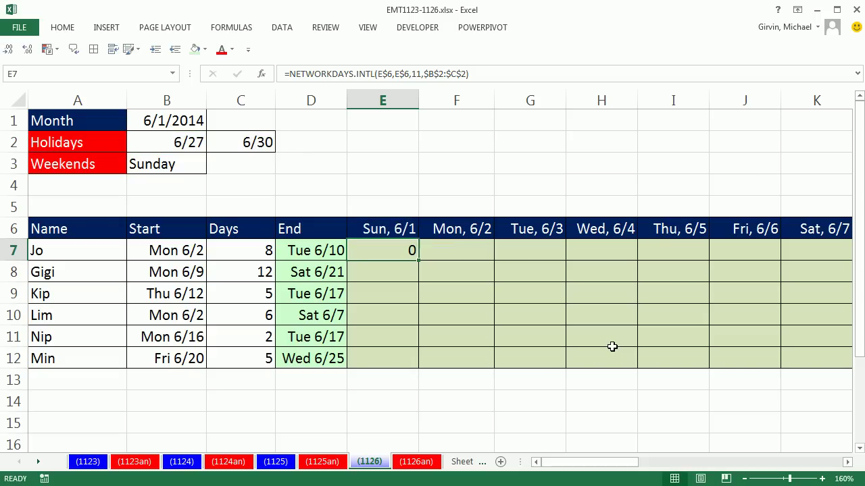
Step: Copy the NETWORKDAYS.INTL formula down to row 12 and across through column AH, filling E7:AH12
double_click(417, 261)
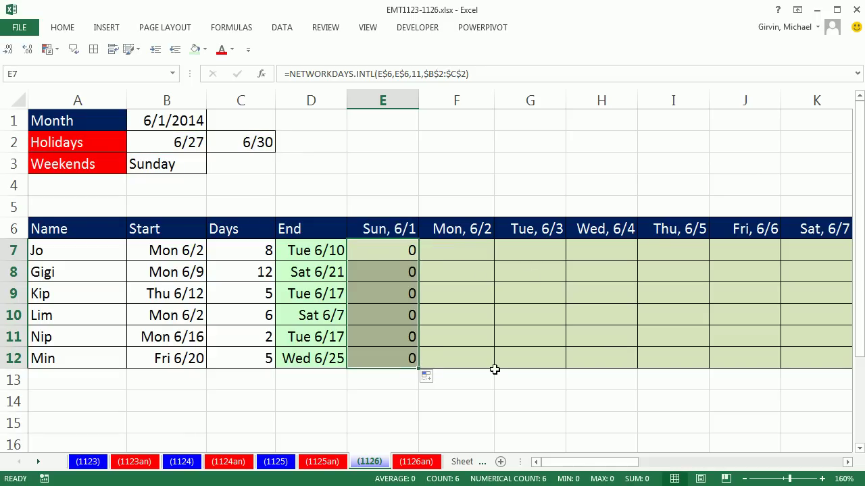
left_click(847, 462)
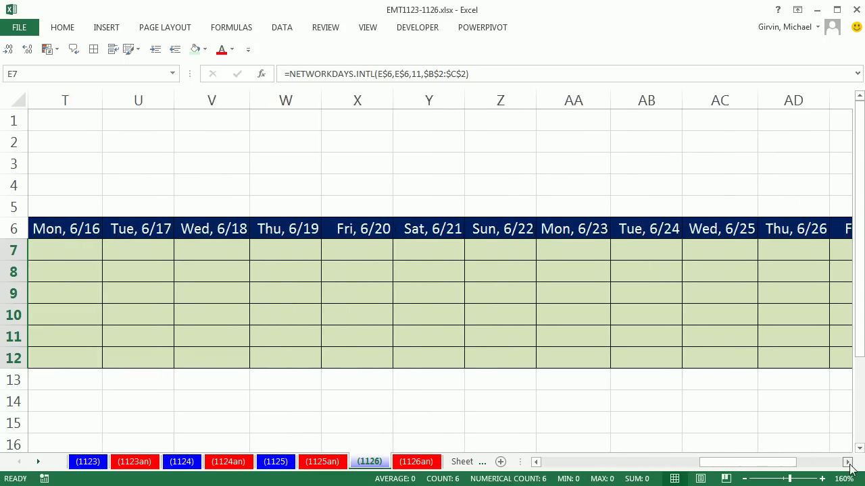
left_click(847, 462)
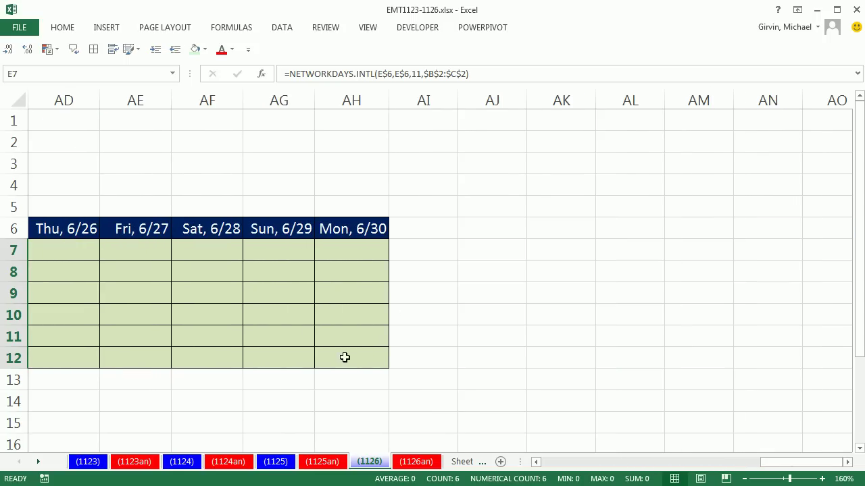
left_click(365, 356, "shift")
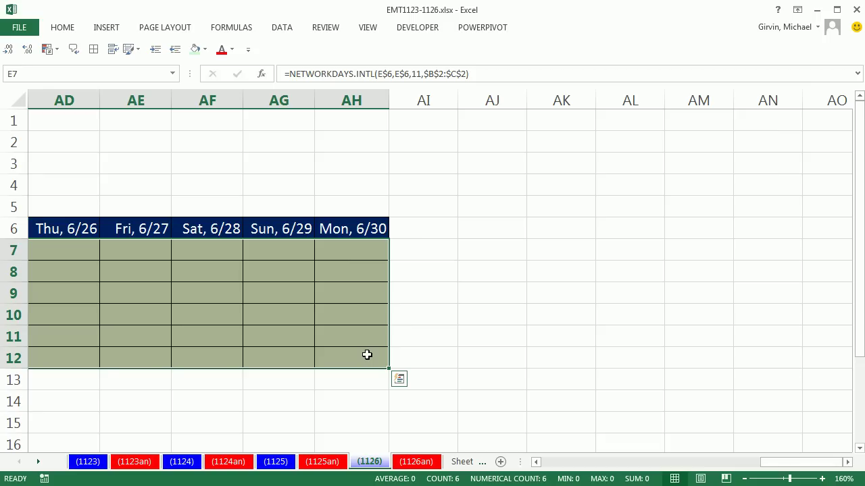
key("F2")
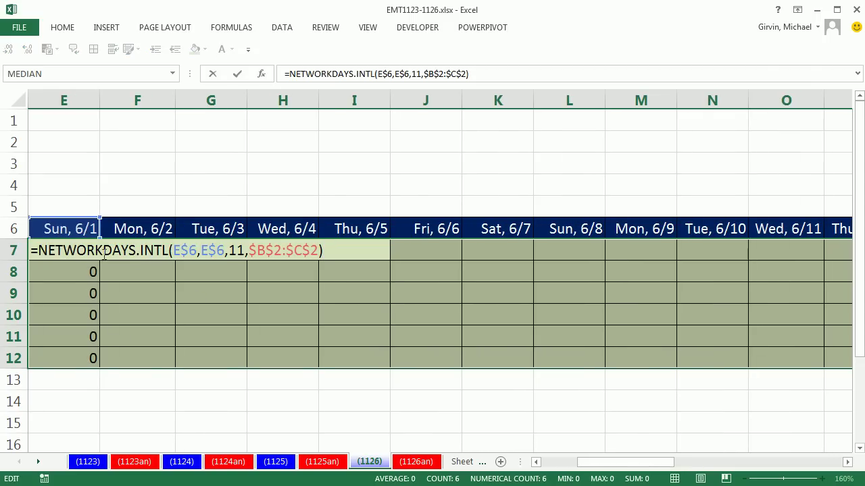
key("ctrl+Return")
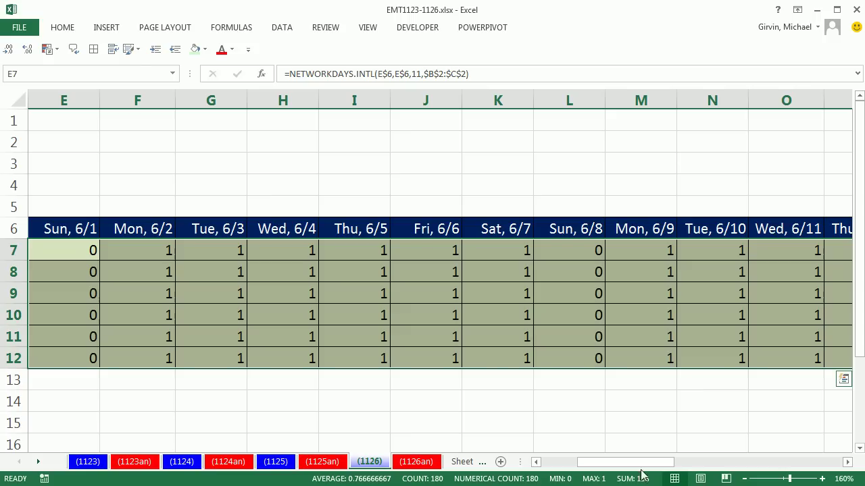
Step: Start wrapping the NETWORKDAYS.INTL formula in E7 in an AND function, keeping it as the first logical test
left_click_drag(639, 466, 590, 465)
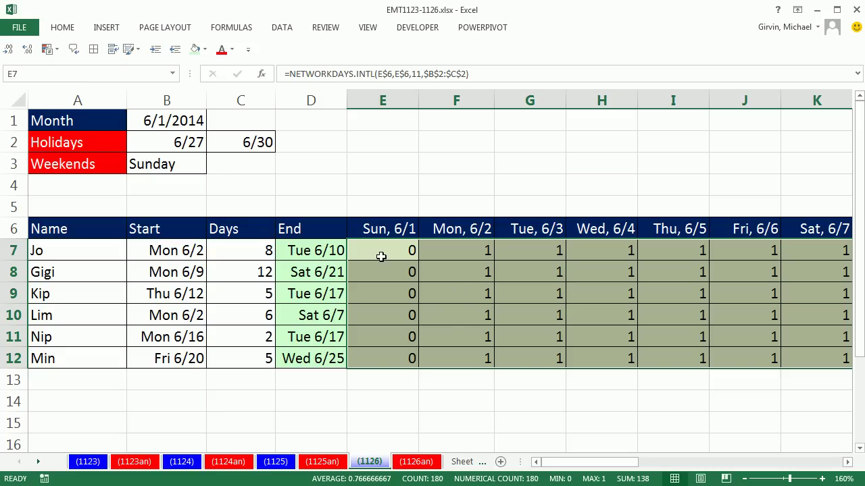
key("F2")
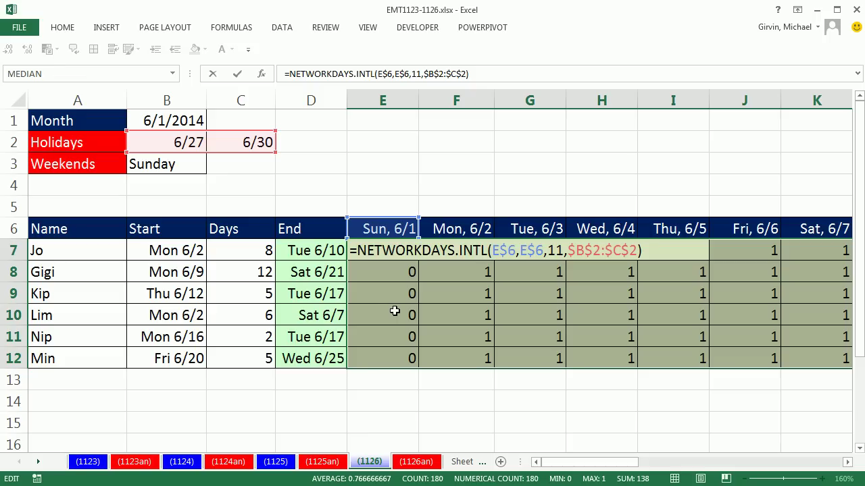
type("and")
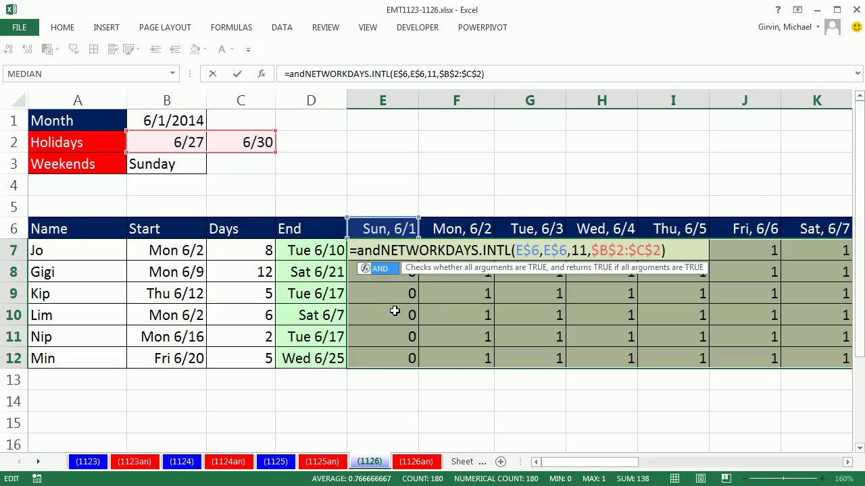
key("Tab")
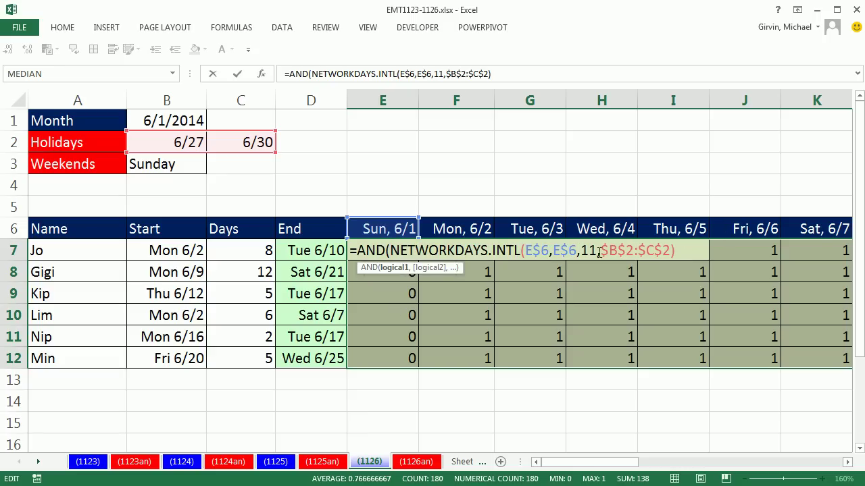
Step: Add E$6>=$B7 as the second AND condition so the date is on or after the start date
type(",")
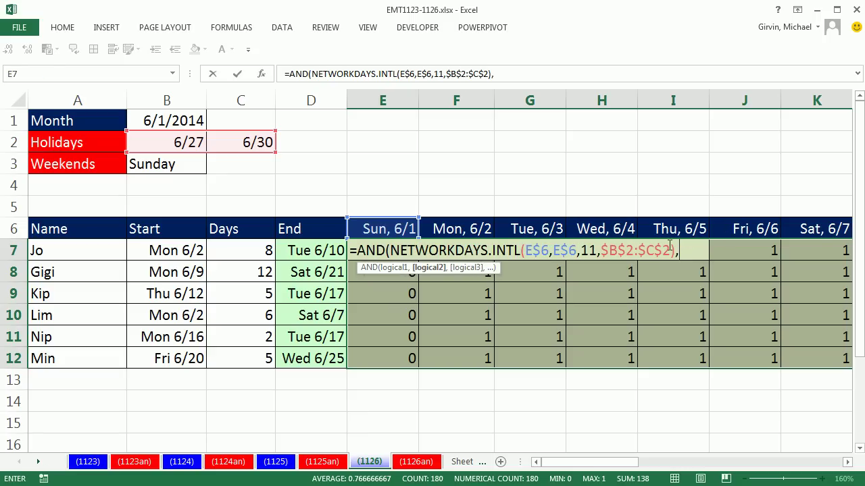
left_click(382, 230)
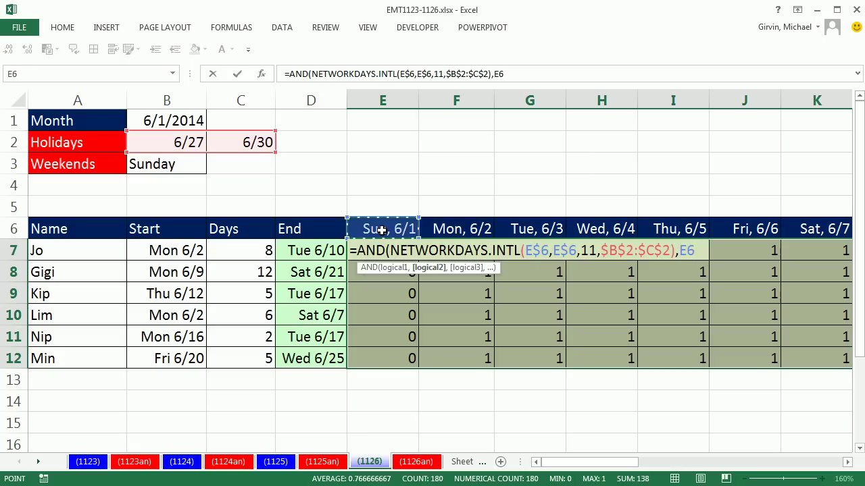
key("F4")
key("F4")
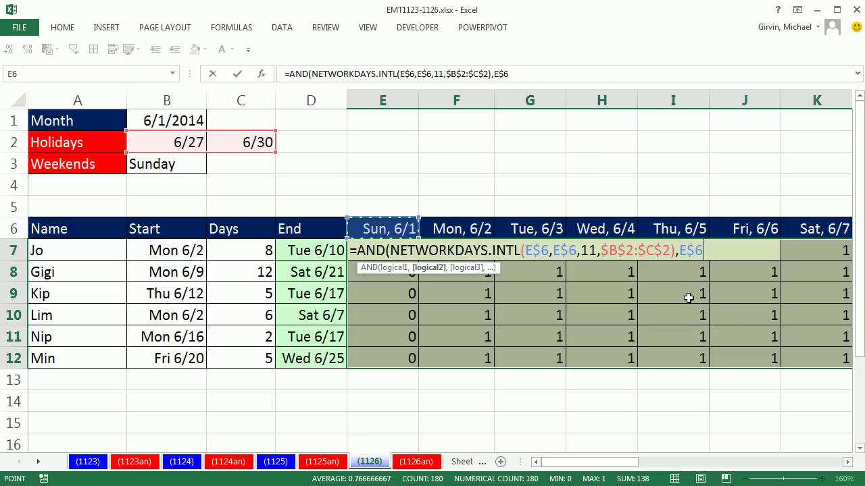
type(">")
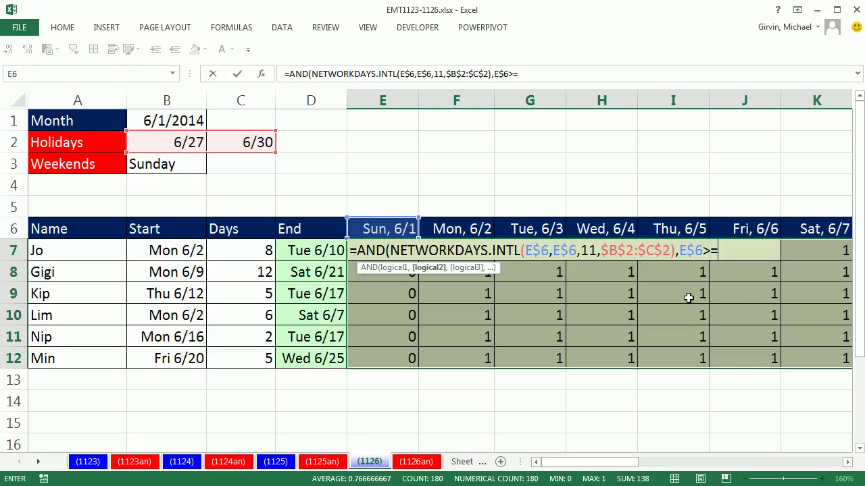
type("=")
left_click(185, 251)
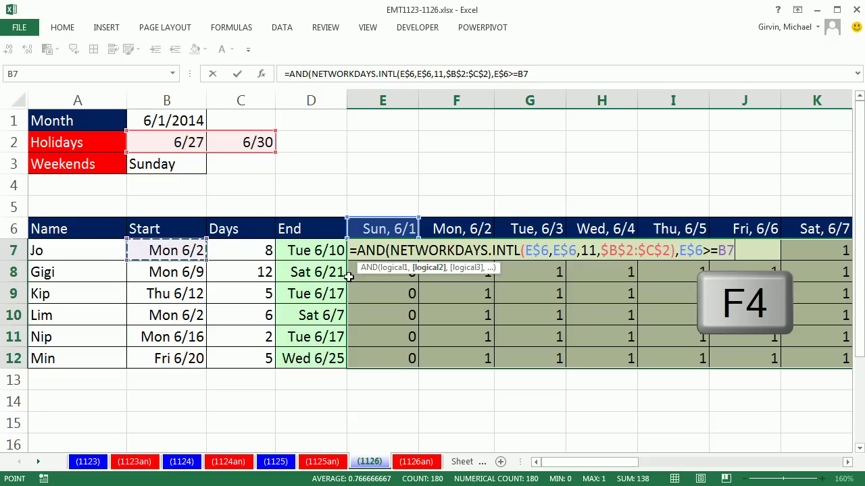
key("F4")
key("F4")
key("F4")
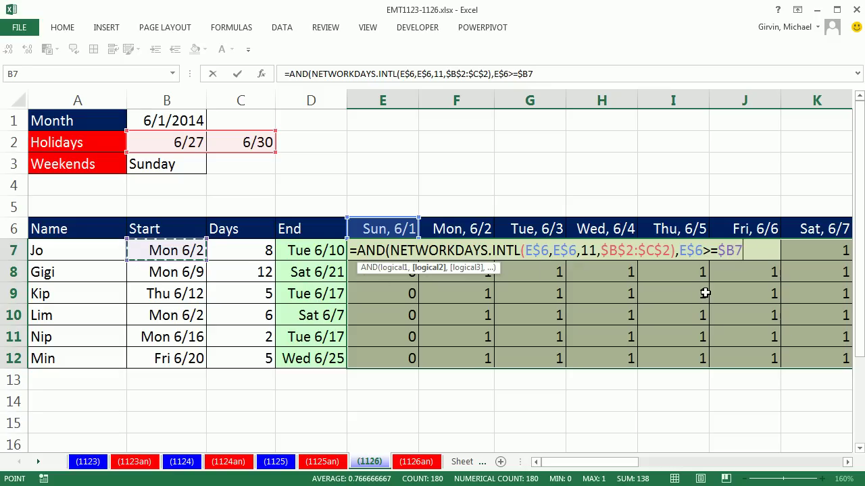
Step: Add E$6<=$D7 as the third AND condition so the date is on or before the end date
type(",")
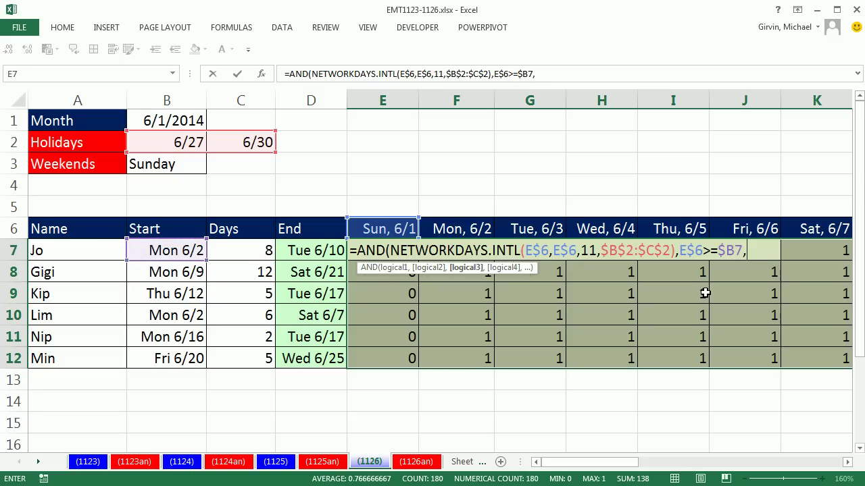
left_click(392, 228)
key("F4")
key("F4")
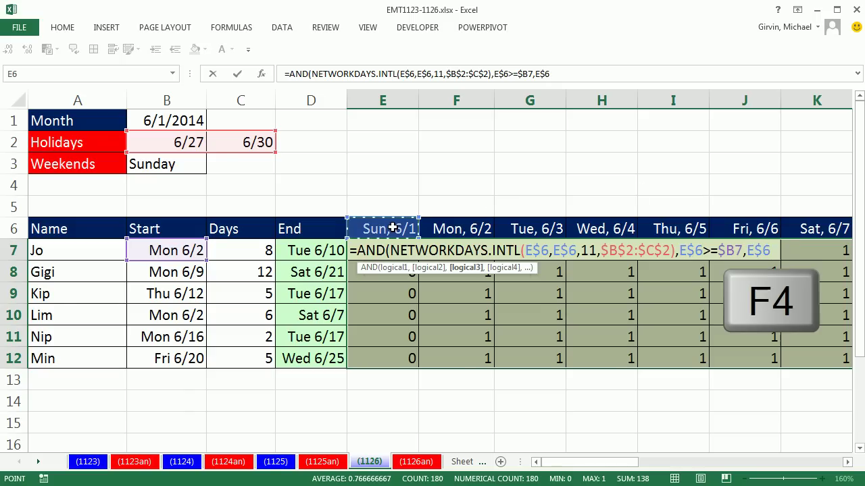
type("<=")
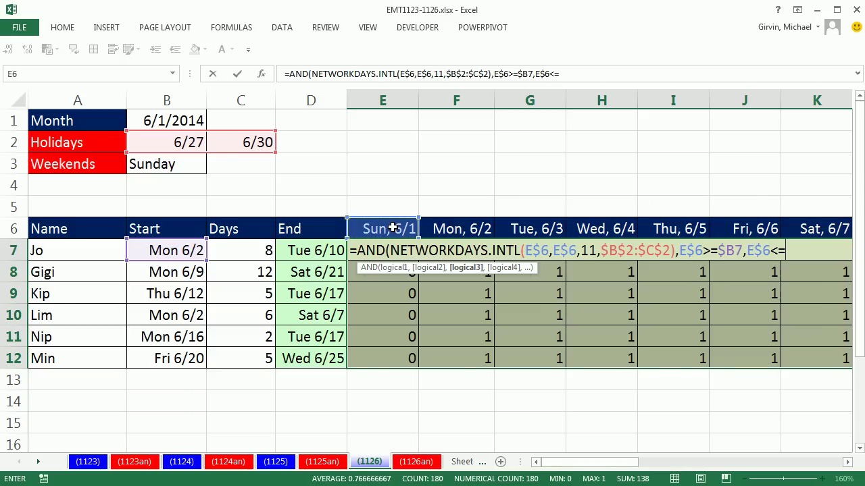
left_click(315, 251)
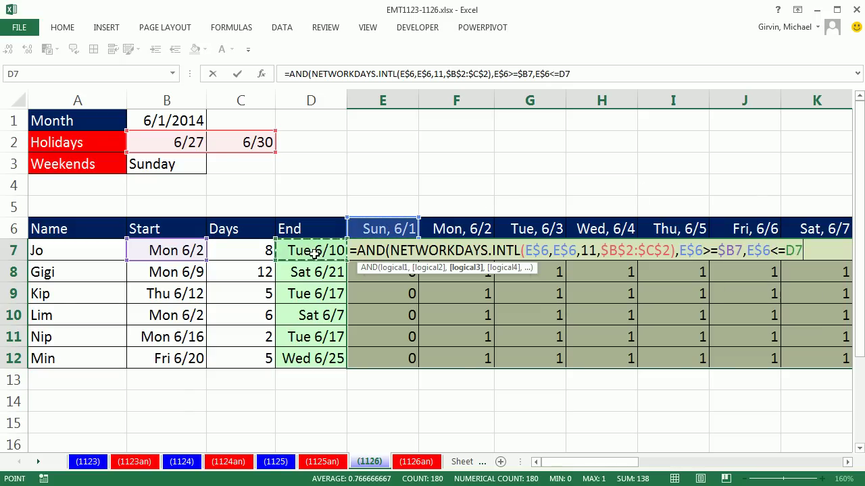
key("F4")
key("F4")
key("F4")
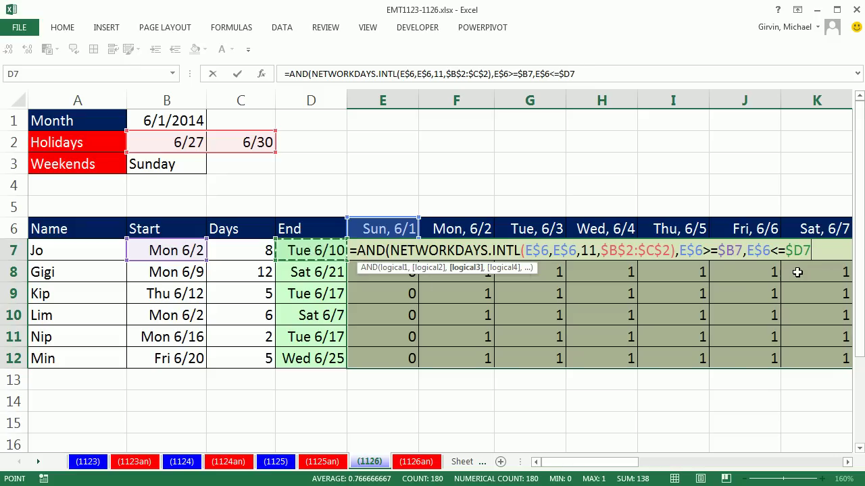
Step: Review the AND arguments, close the formula, enter it in every cell of E7:AH12 and check the first row's dates
left_click(469, 274)
left_click(430, 268)
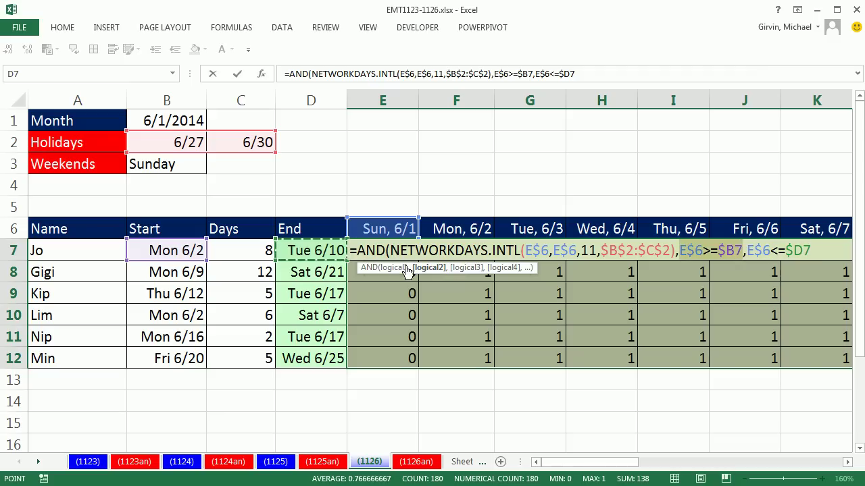
left_click(399, 269)
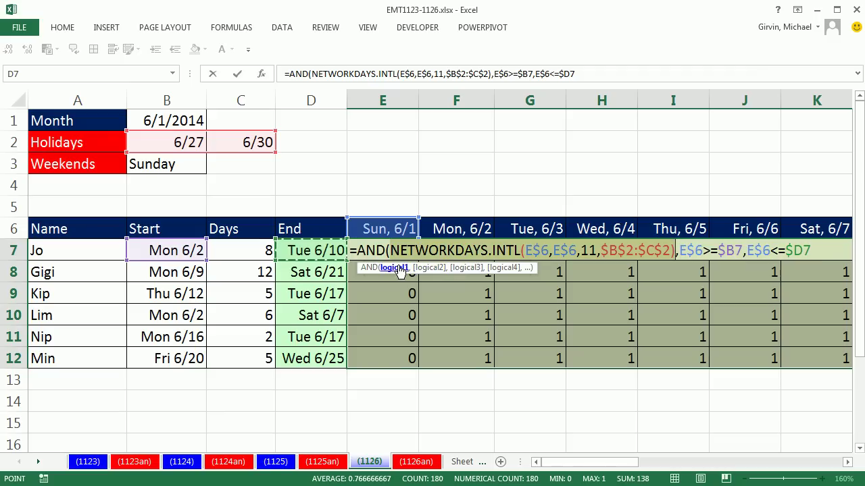
left_click(819, 252)
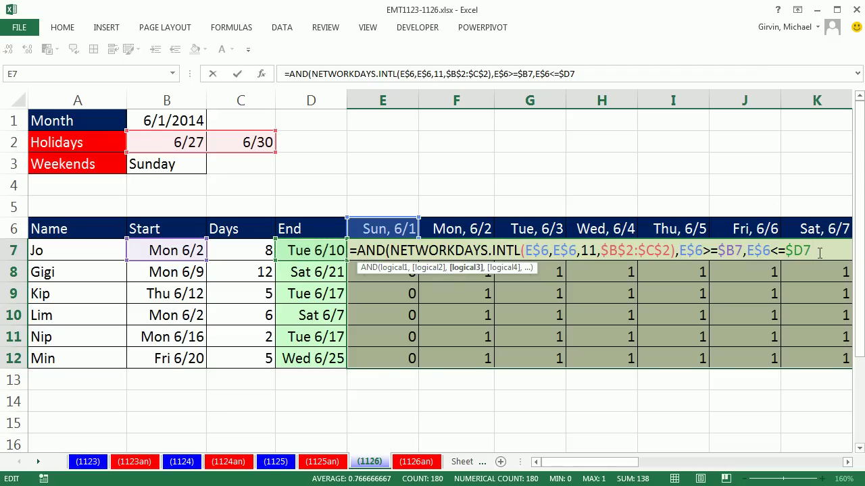
type(")")
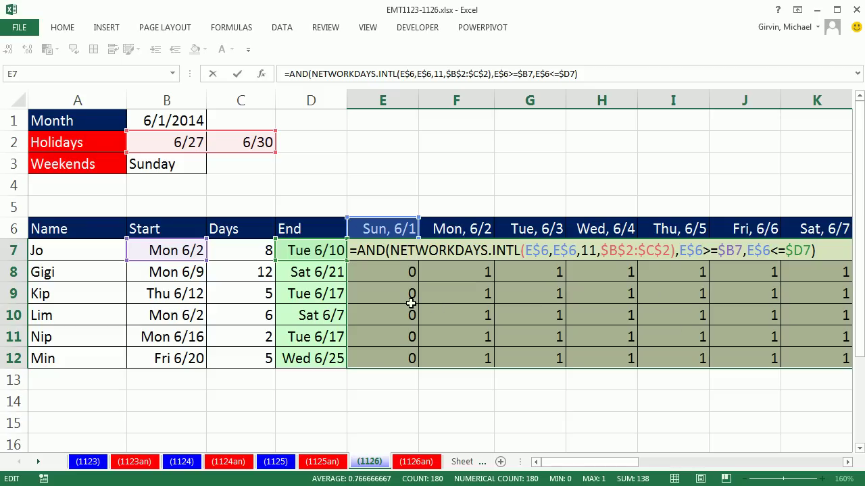
key("ctrl+Return")
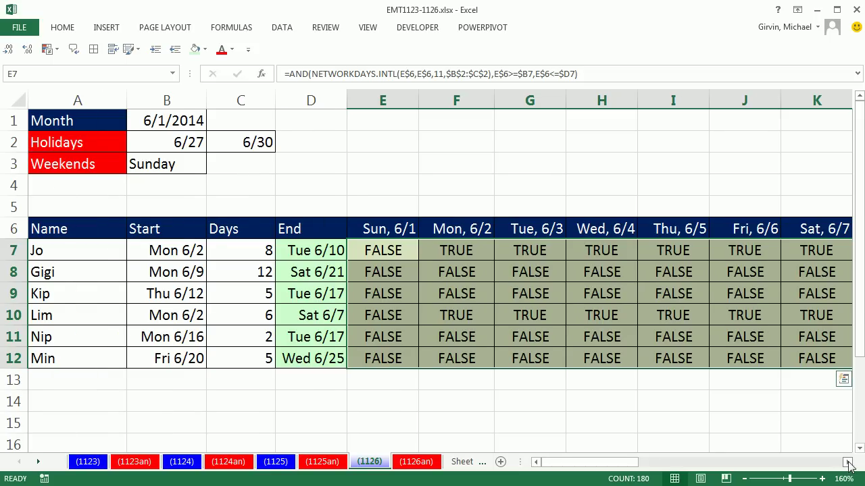
scroll(847, 462, "right", 3)
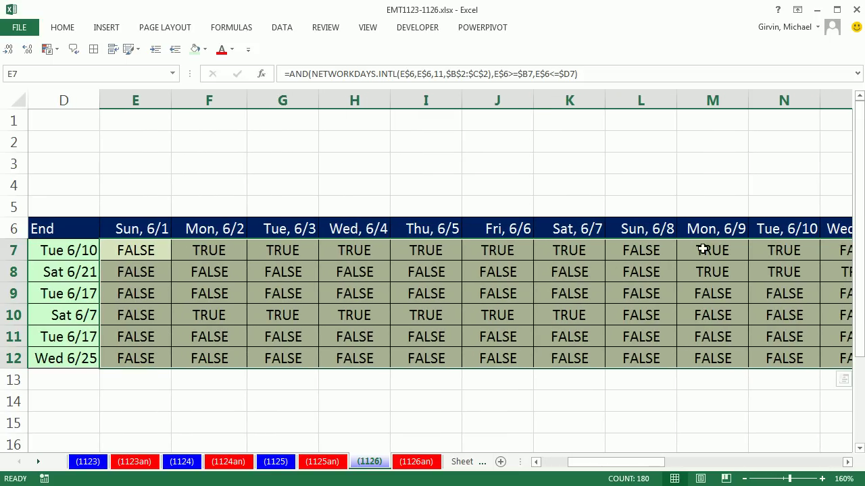
left_click(787, 250)
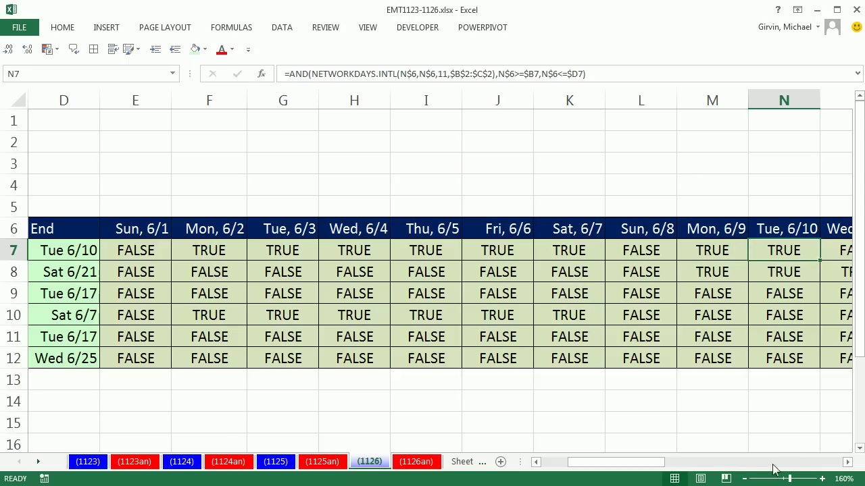
Step: Clear the name, start date and days in A12:C12
left_click_drag(611, 470, 551, 465)
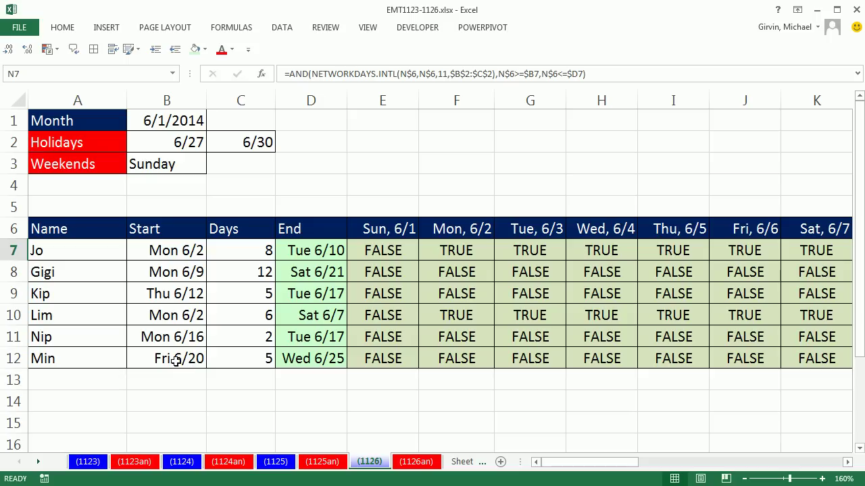
left_click(56, 359)
left_click_drag(57, 358, 230, 358)
key("Delete")
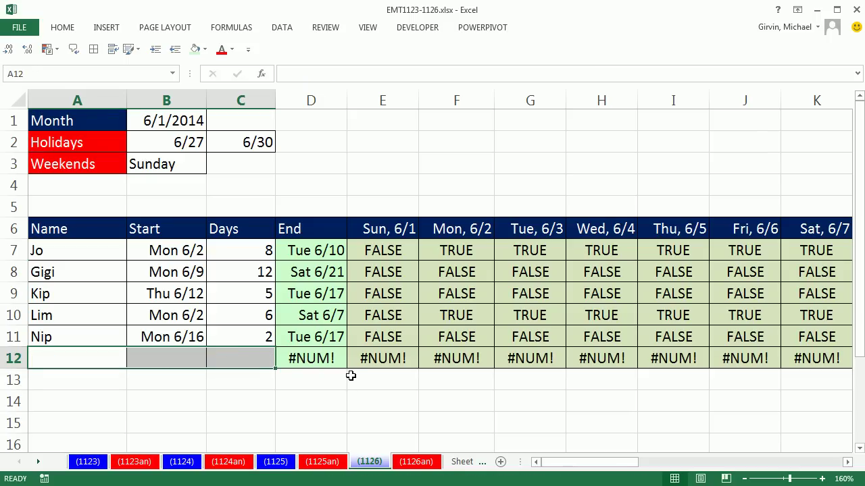
Step: Wrap the WORKDAY.INTL end date formula in D7 in IFERROR, using it as the value argument
double_click(310, 252)
left_click(287, 251)
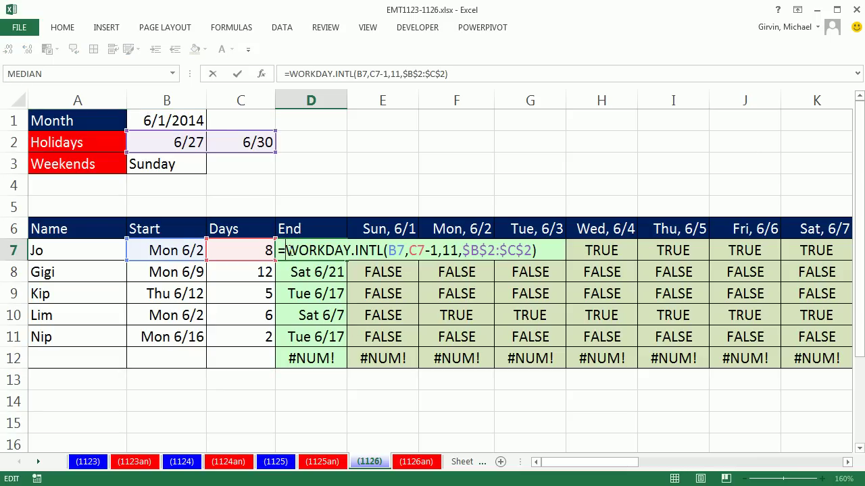
type("I")
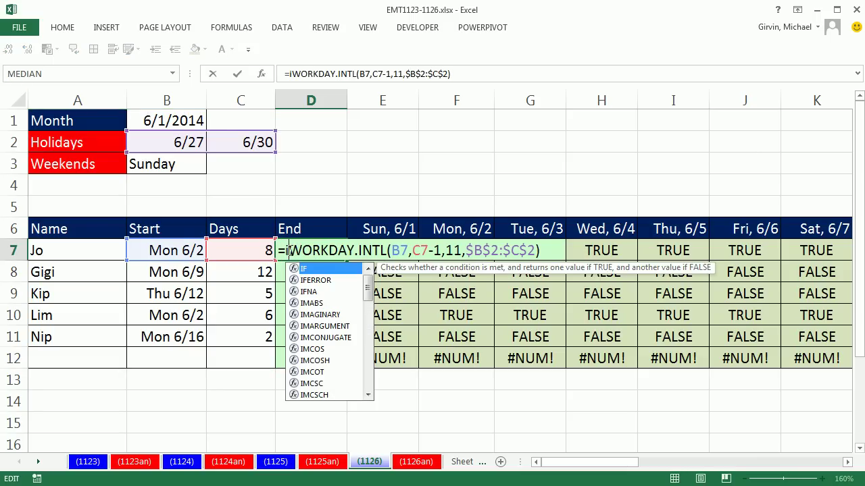
type("f")
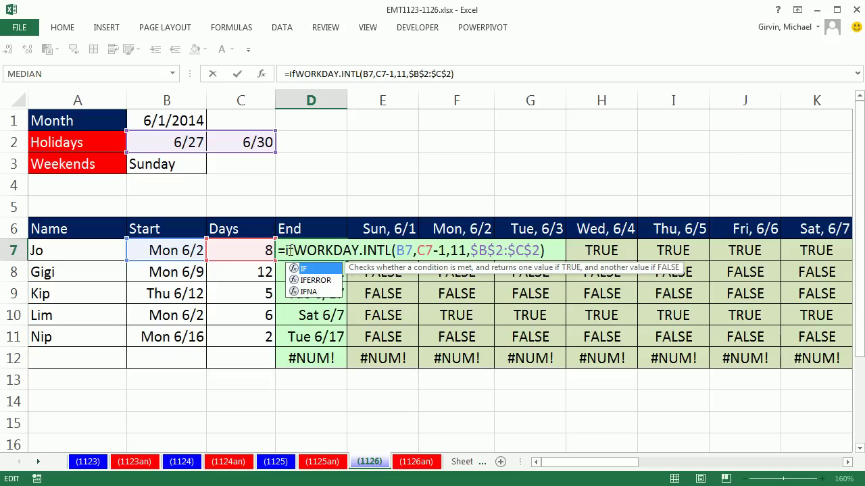
key("Down")
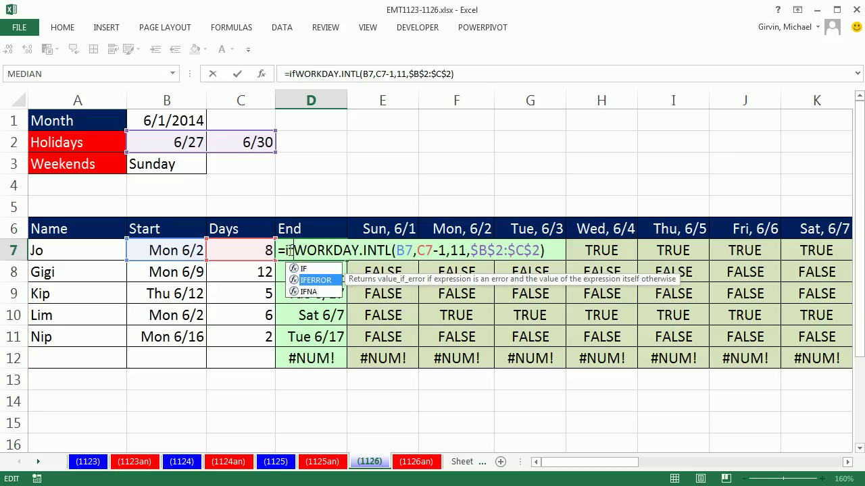
key("Tab")
left_click(332, 269)
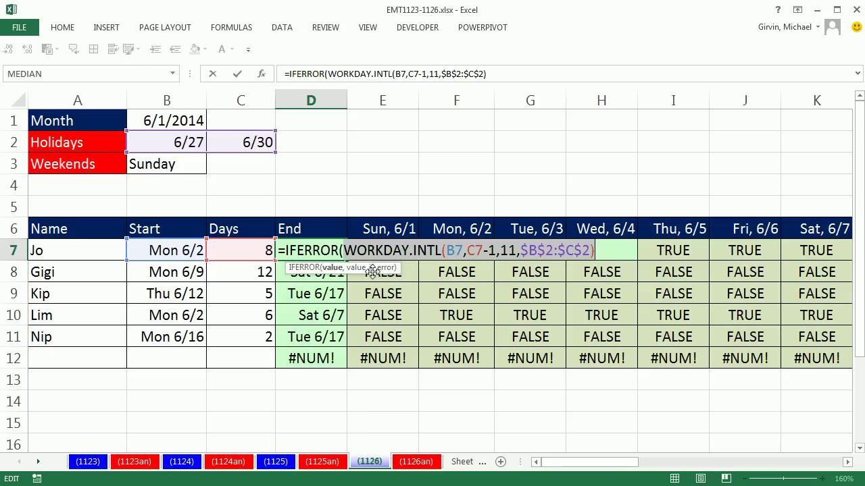
Step: Add an empty text string "" as the IFERROR value_if_error in D7, then enter the formula and fill it down to D12
left_click(600, 251)
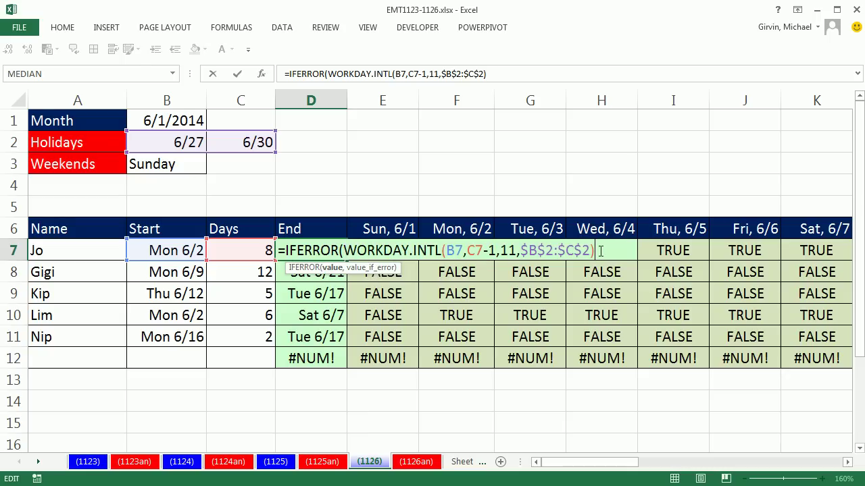
type(",")
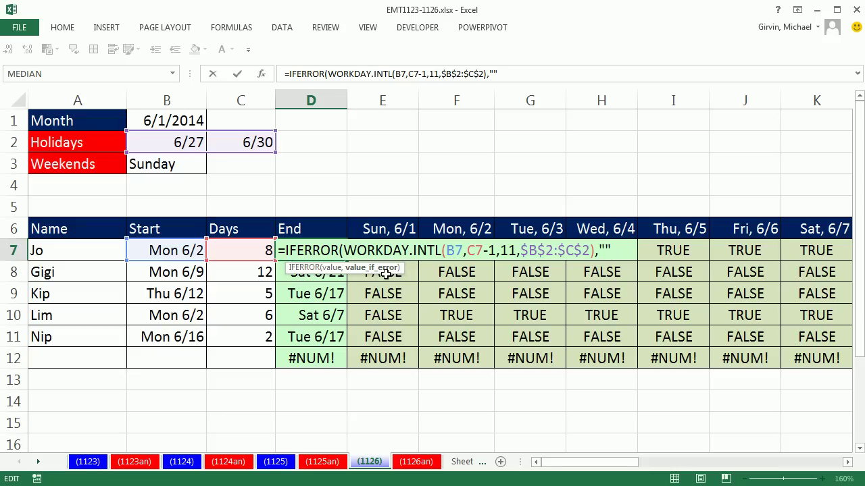
type("\"\")")
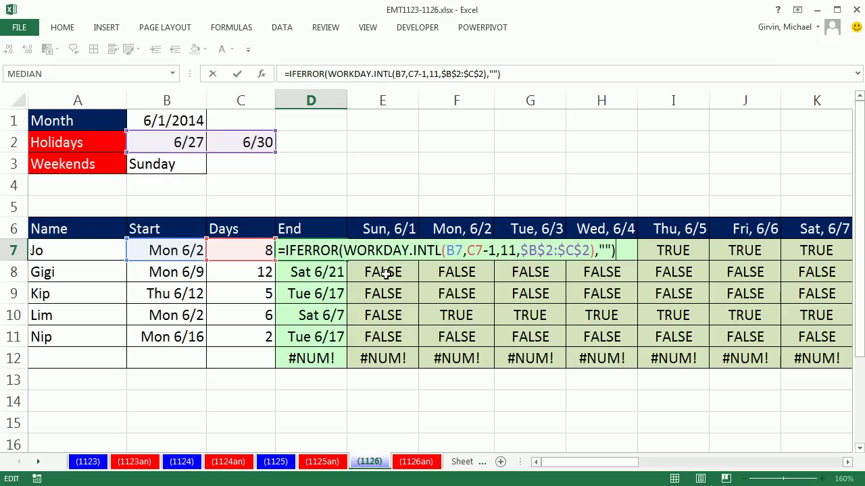
key("ctrl+Return")
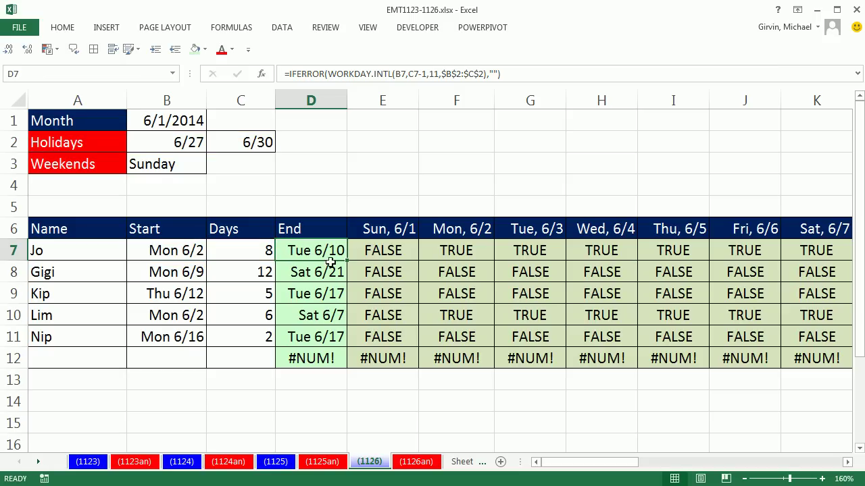
left_click_drag(346, 260, 350, 371)
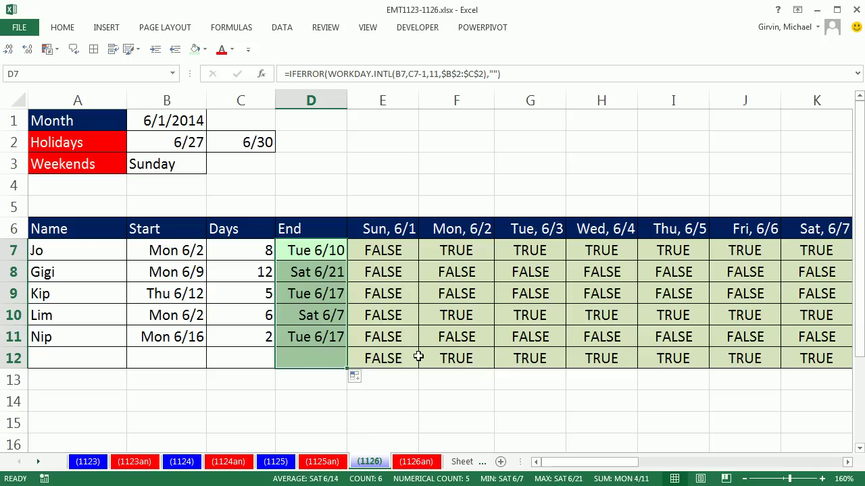
Step: Insert an empty first argument before NETWORKDAYS.INTL in E7's AND formula and check the argument positions
left_click(386, 253)
double_click(387, 253)
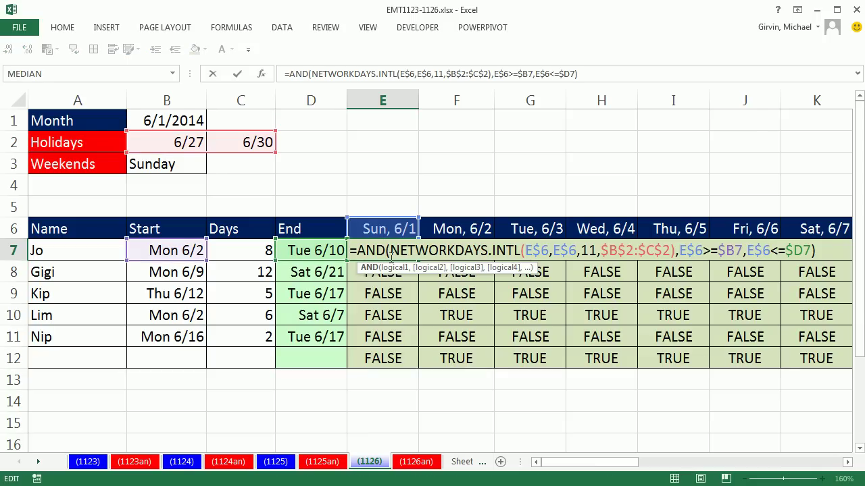
left_click(391, 253)
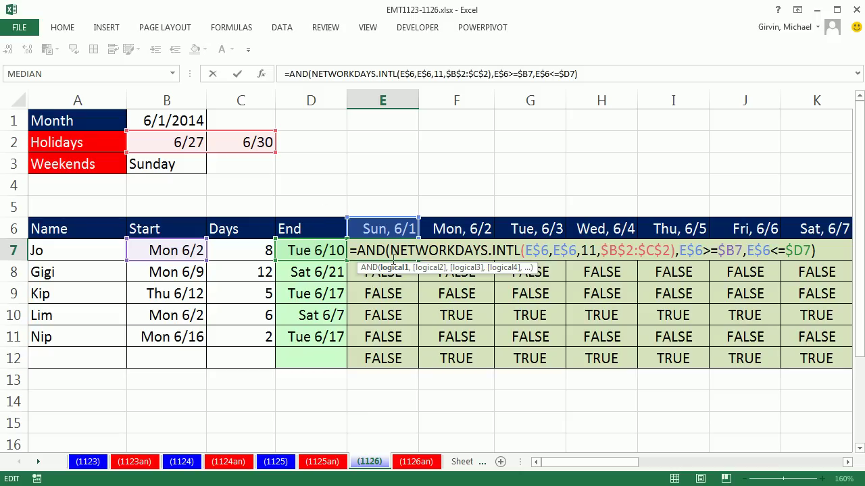
type(",")
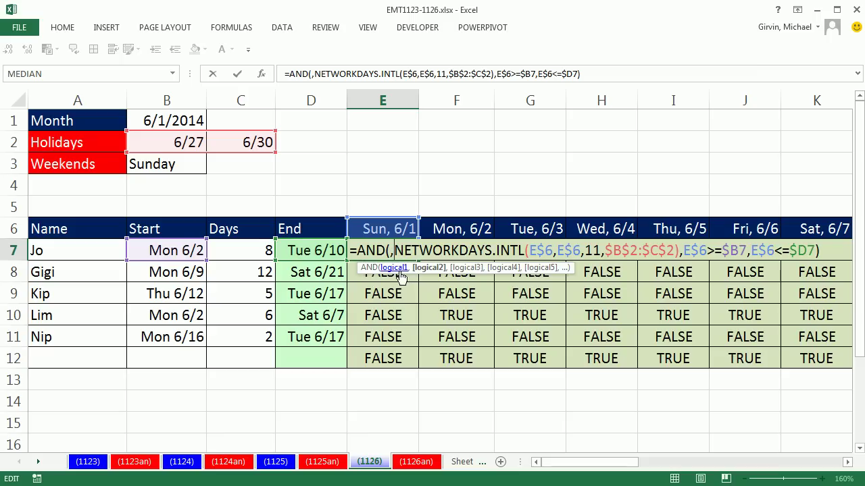
left_click(511, 269)
left_click(465, 268)
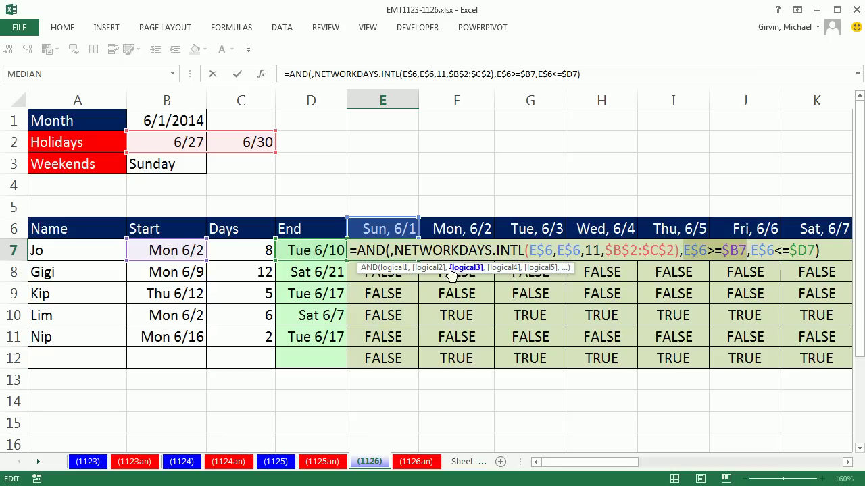
left_click(429, 268)
left_click(398, 269)
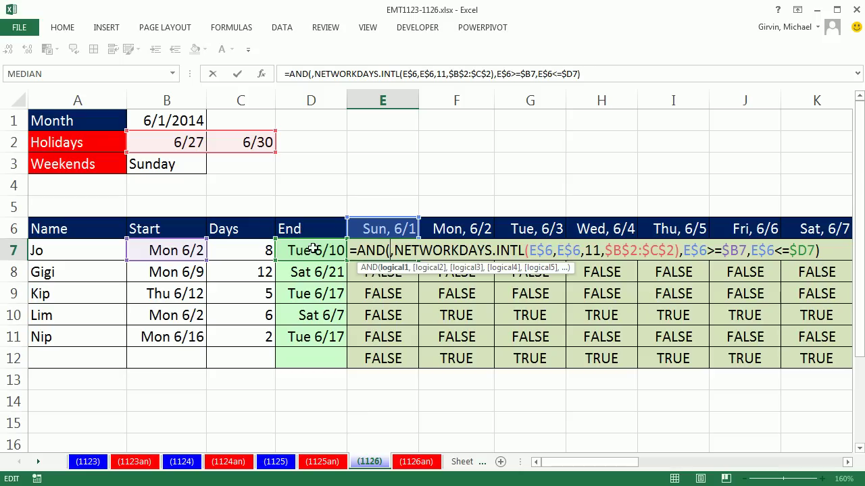
Step: Fill the first AND argument in E7 with ISNUMBER($D7), locking the column reference, and review that argument
type("isnu")
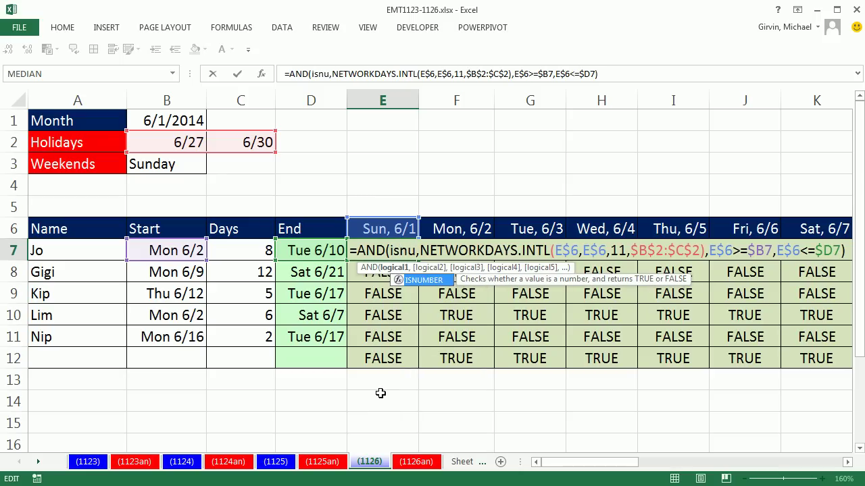
key("Tab")
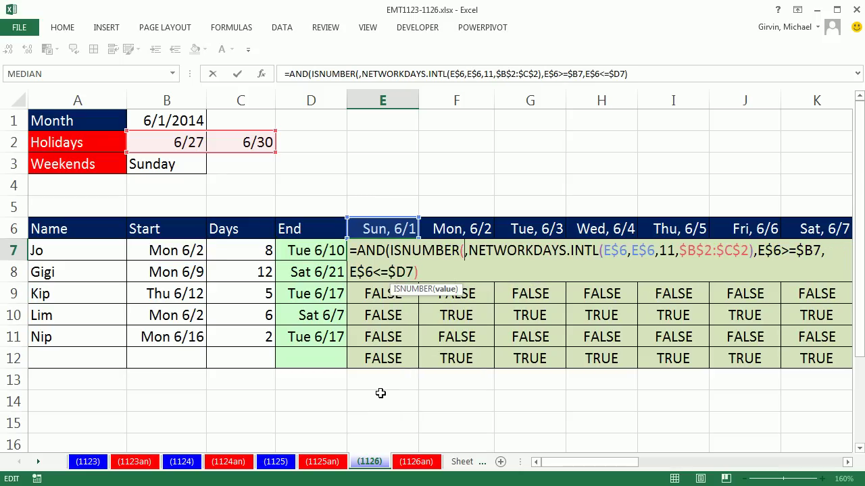
left_click(317, 254)
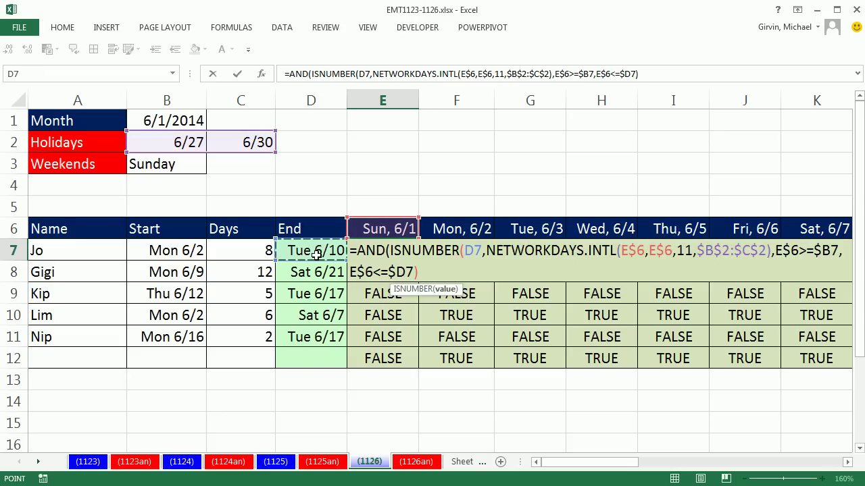
key("F4")
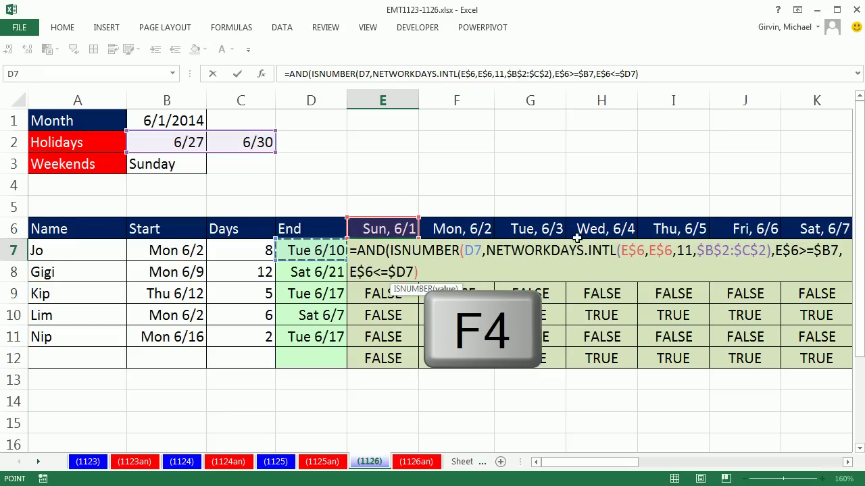
key("F4")
key("F4")
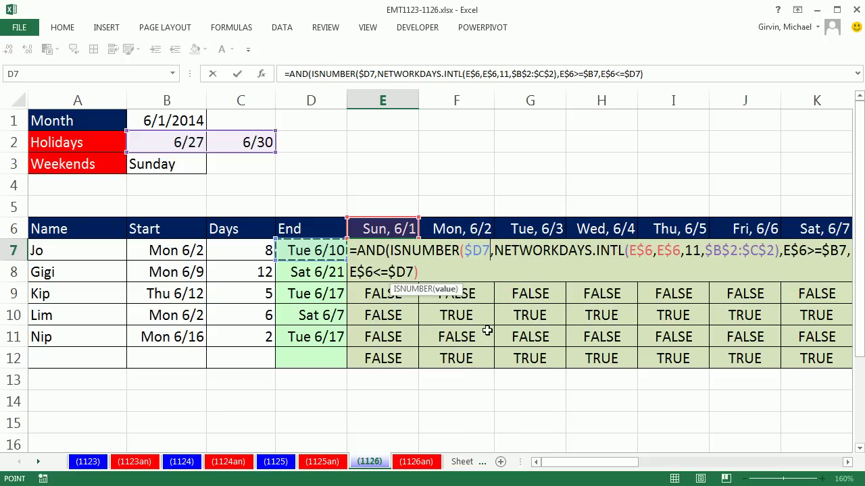
left_click(490, 251)
type(")")
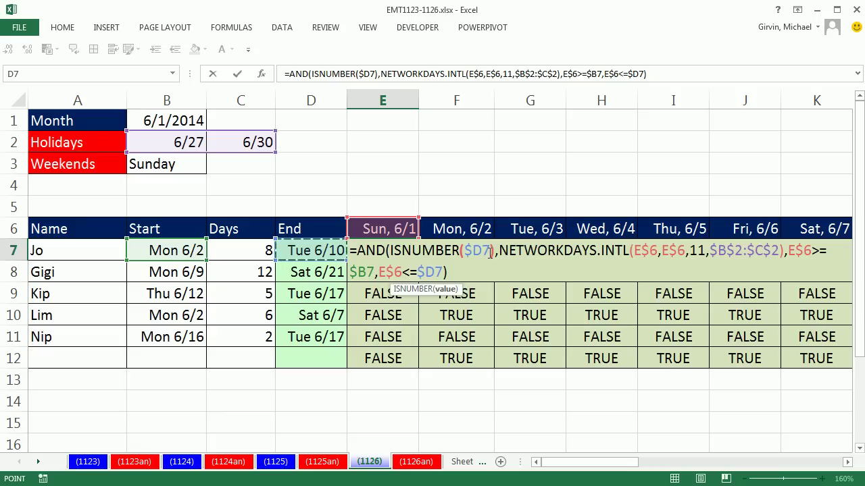
left_click(390, 290)
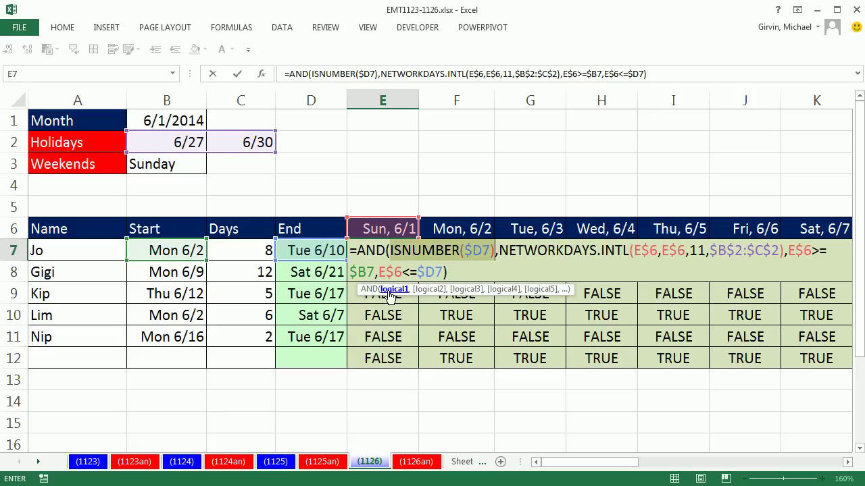
Step: Enter the revised AND formula in E7 and copy it over the whole range E7:AH12
key("ctrl+Return")
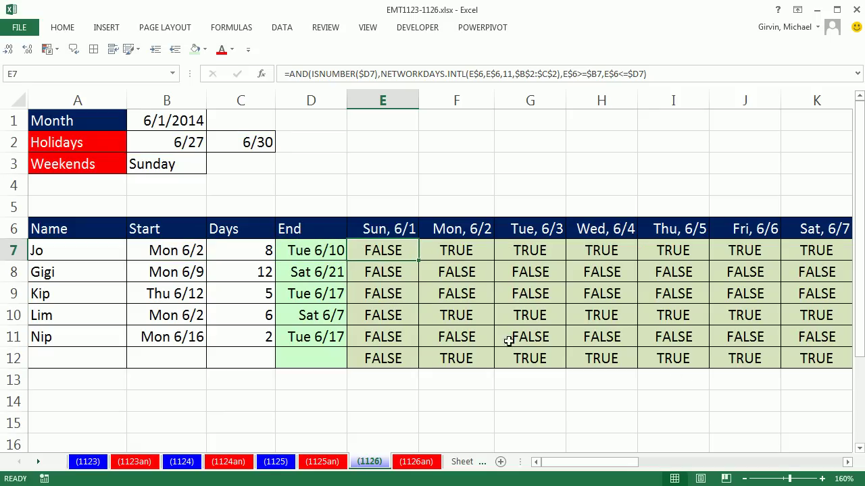
key("ctrl+c")
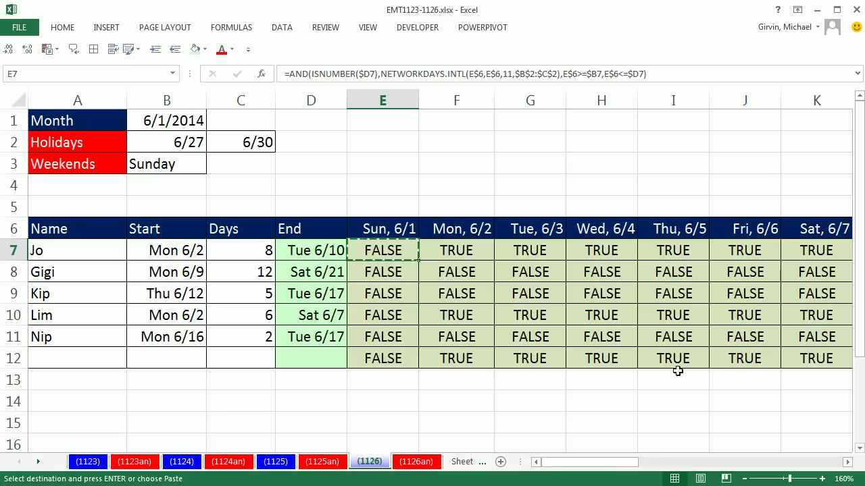
left_click_drag(603, 465, 810, 466)
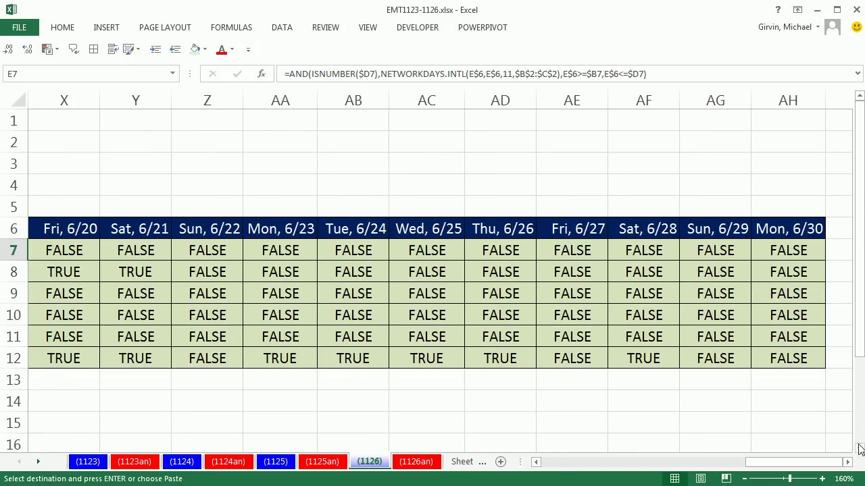
left_click(798, 359, "shift")
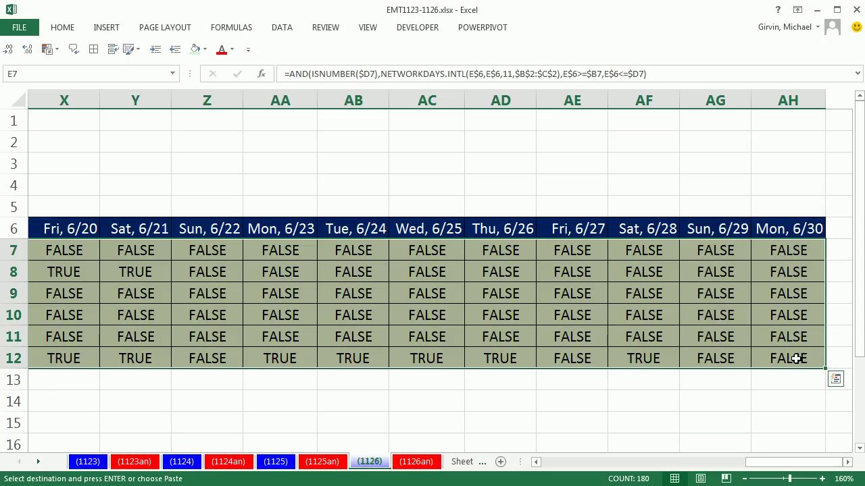
key("ctrl+v")
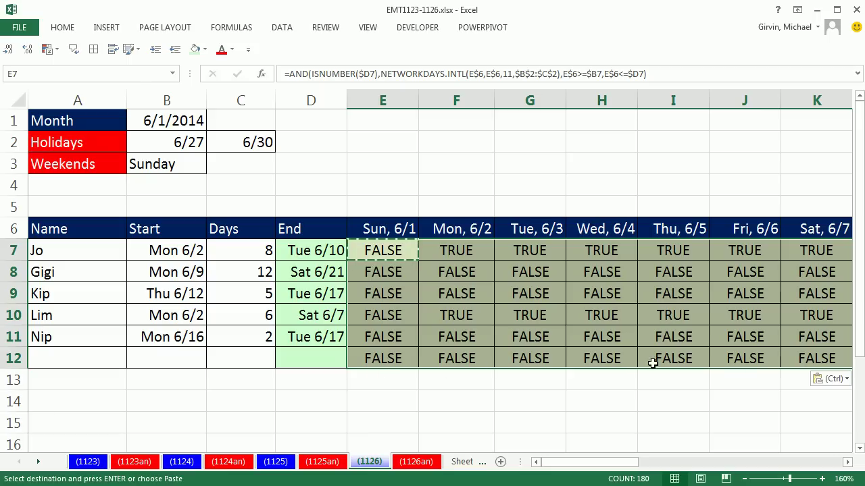
Step: Wrap E7's AND formula in an IF function so the whole AND expression serves as its logical_test
left_click(378, 252)
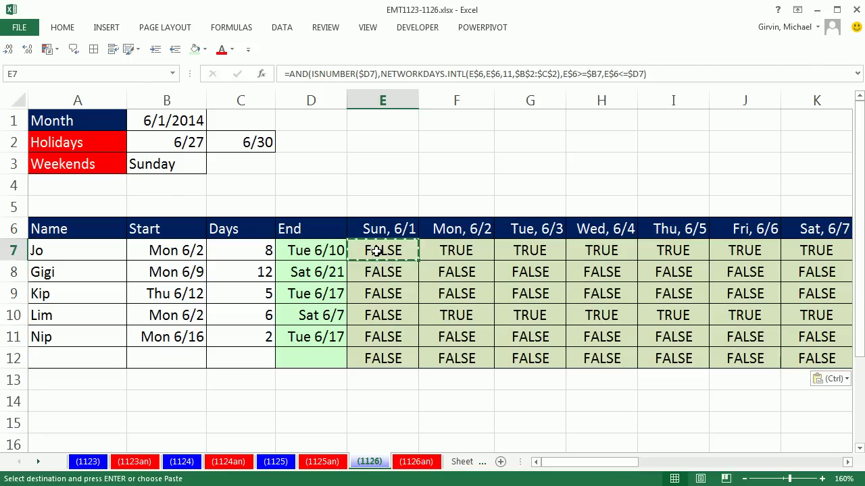
double_click(362, 252)
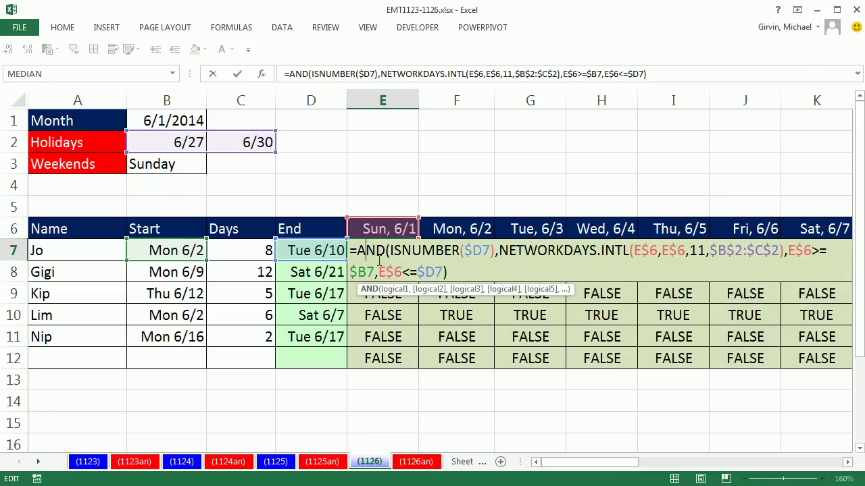
key("Left")
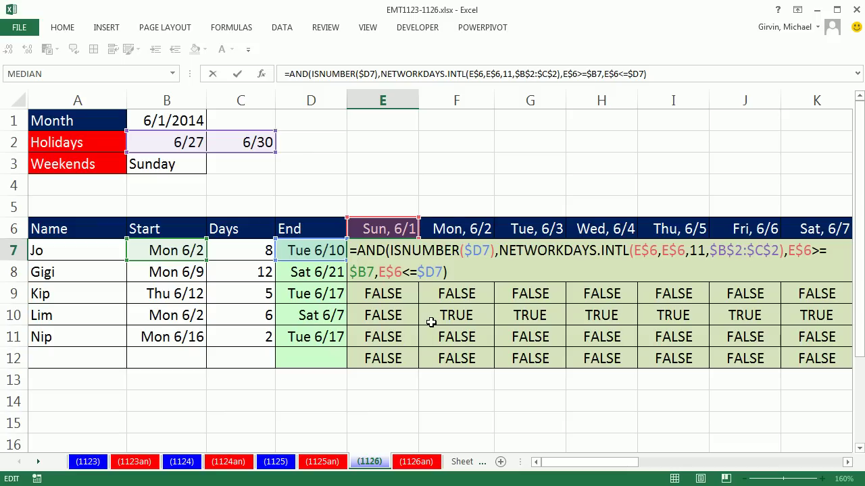
type("IF(")
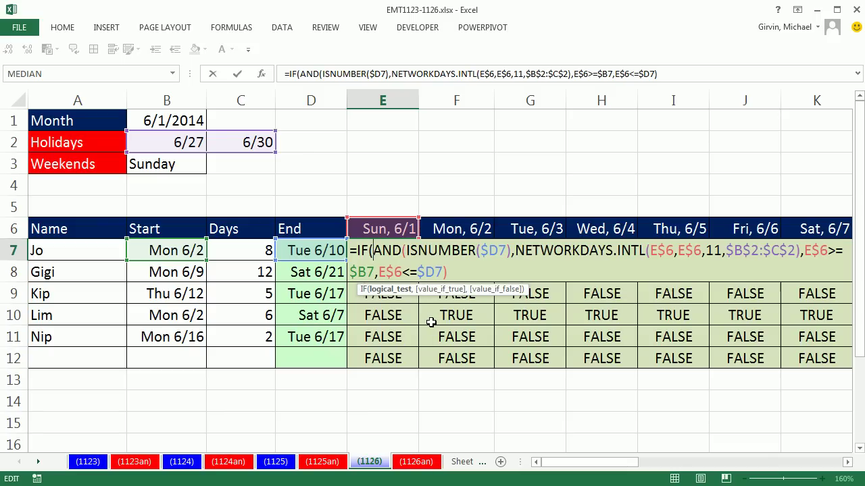
key("ctrl+shift+End")
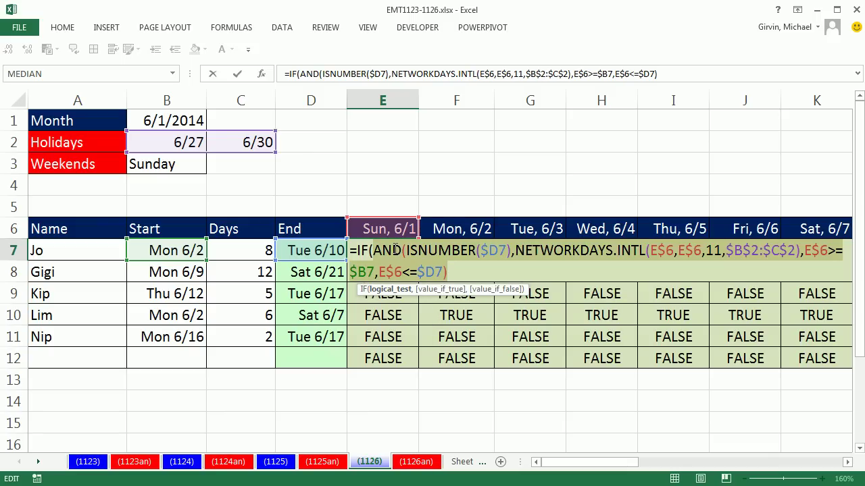
left_click(466, 272)
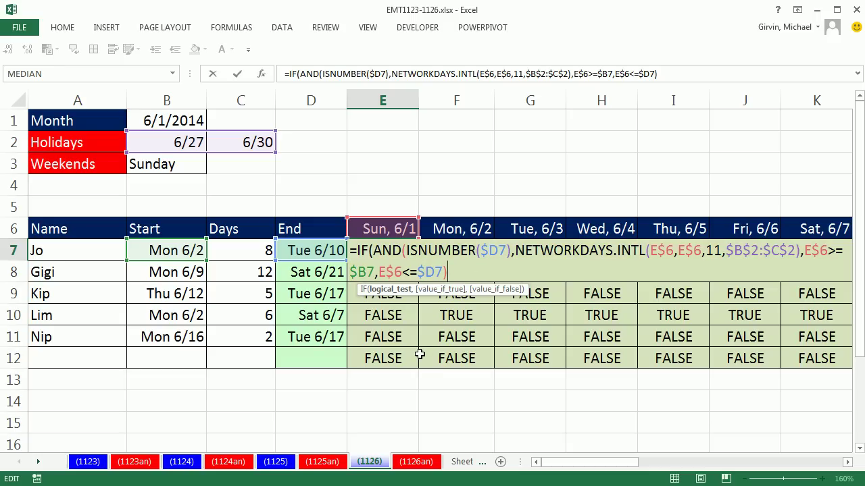
Step: Complete E7's IF formula with "Training" as value_if_true and an empty text string "" as value_if_false
type(",")
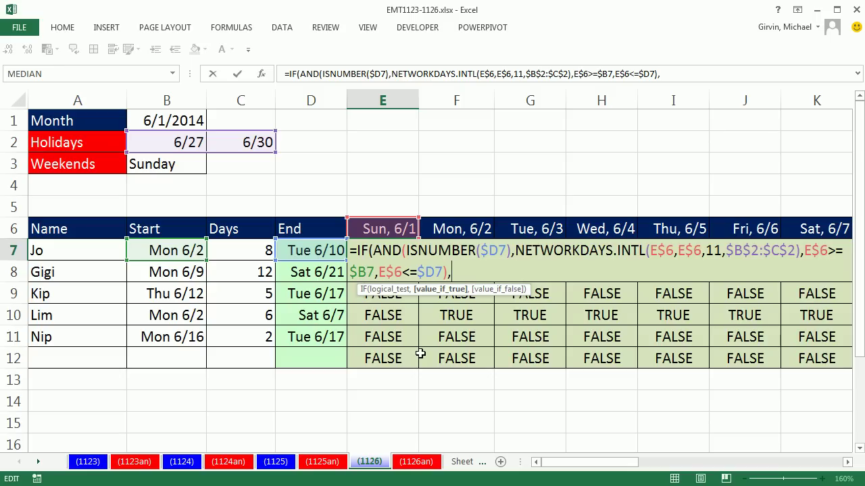
type("\"Training")
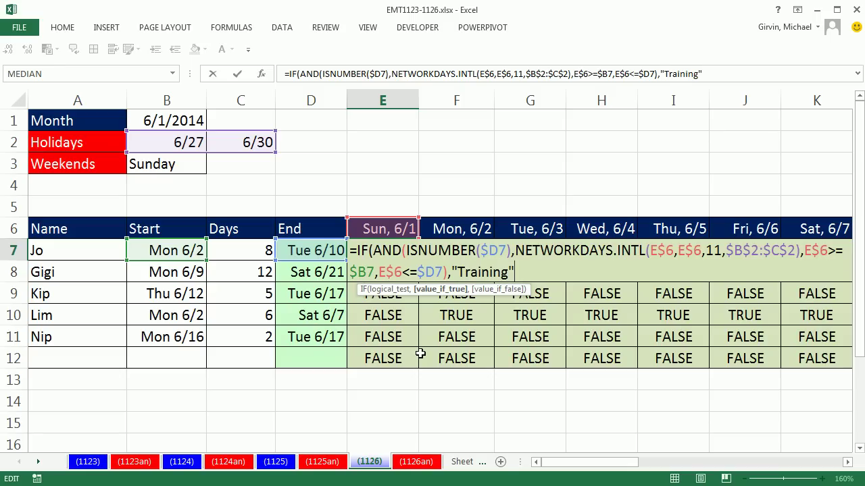
type("\",")
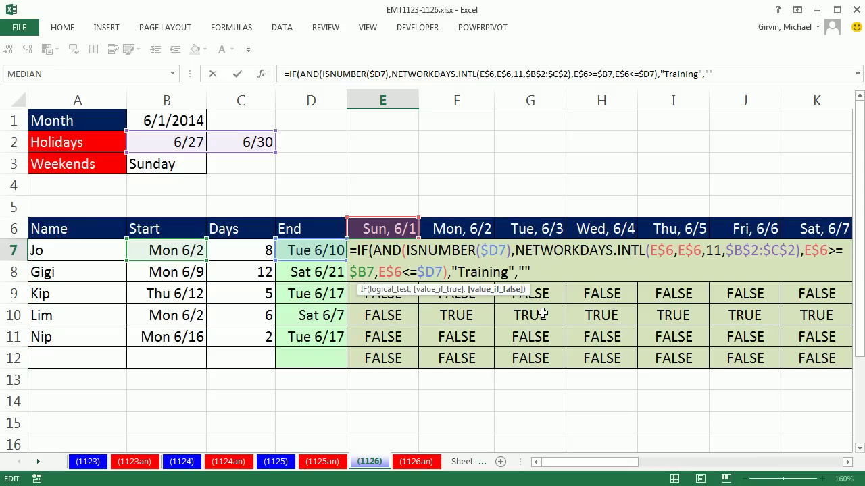
type("\"\")")
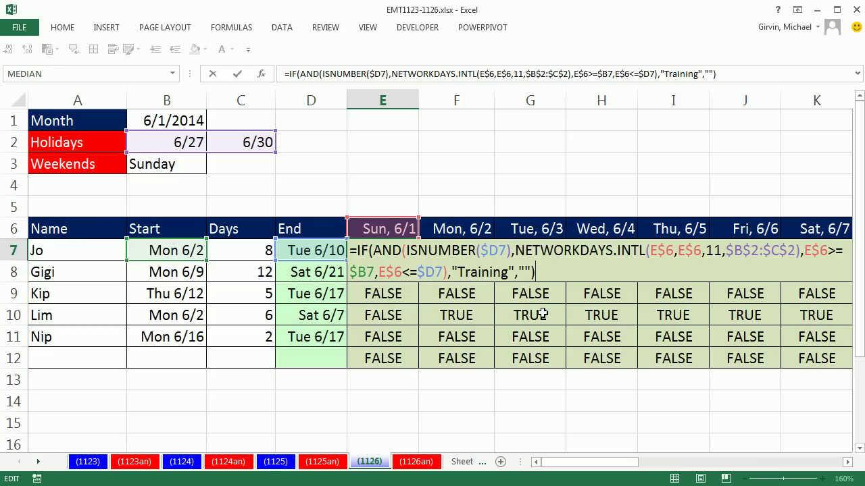
Step: Enter the IF formula in E7, copy it over the whole range E7:AH12, and check the filled schedule
key("ctrl+Return")
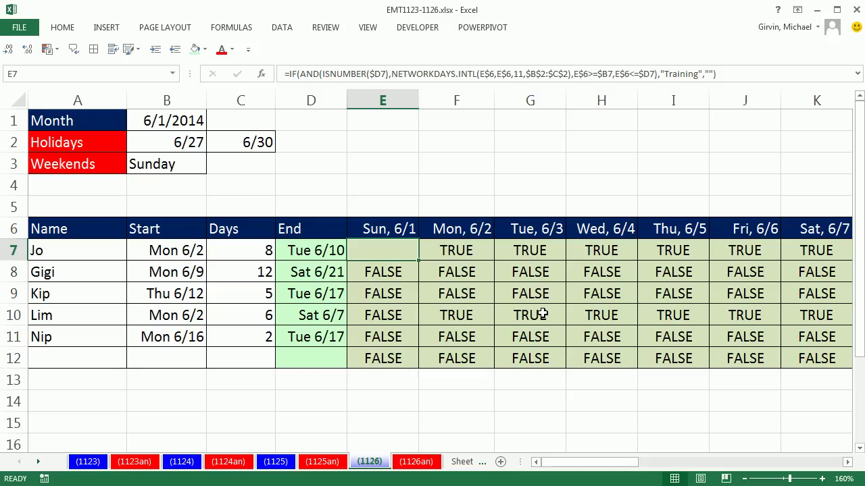
key("ctrl+c")
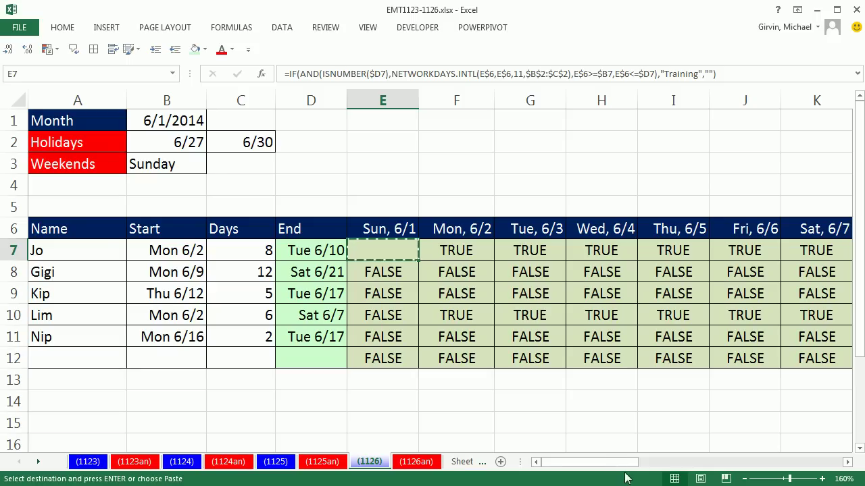
left_click_drag(622, 463, 854, 439)
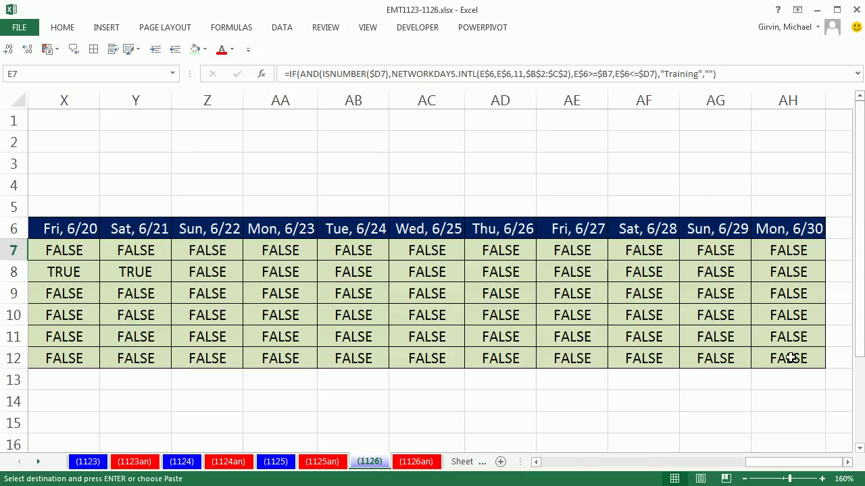
left_click(791, 358, "shift")
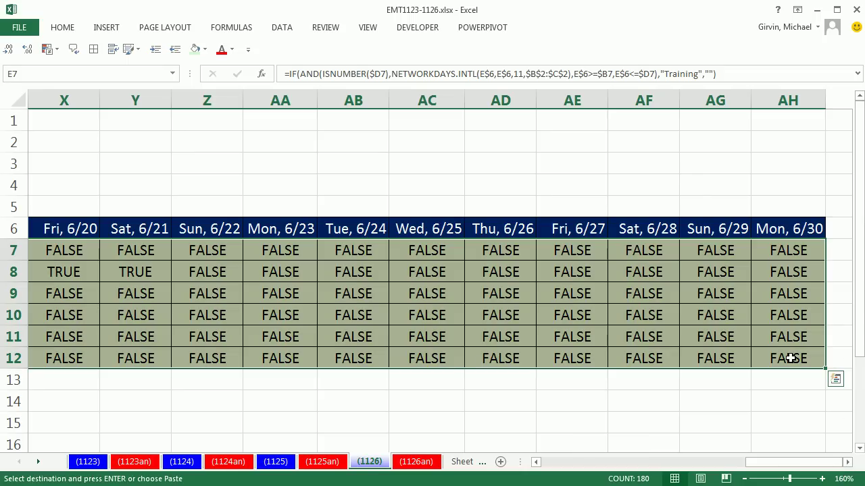
key("ctrl+v")
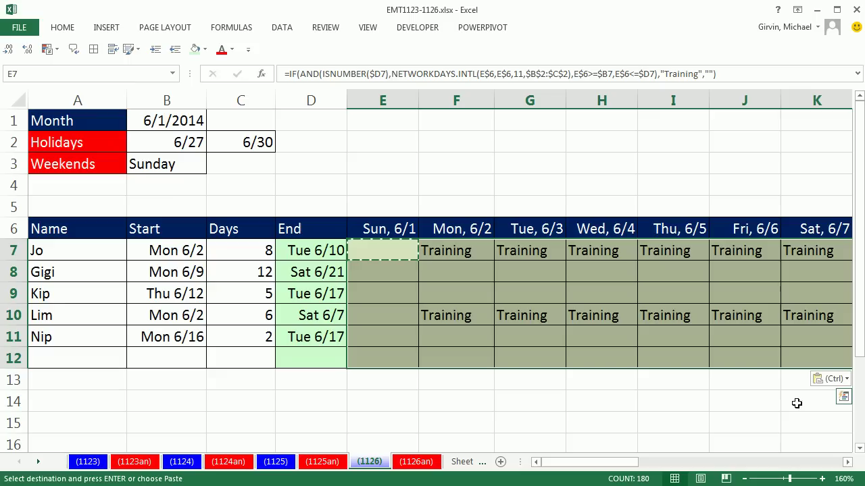
left_click(358, 397)
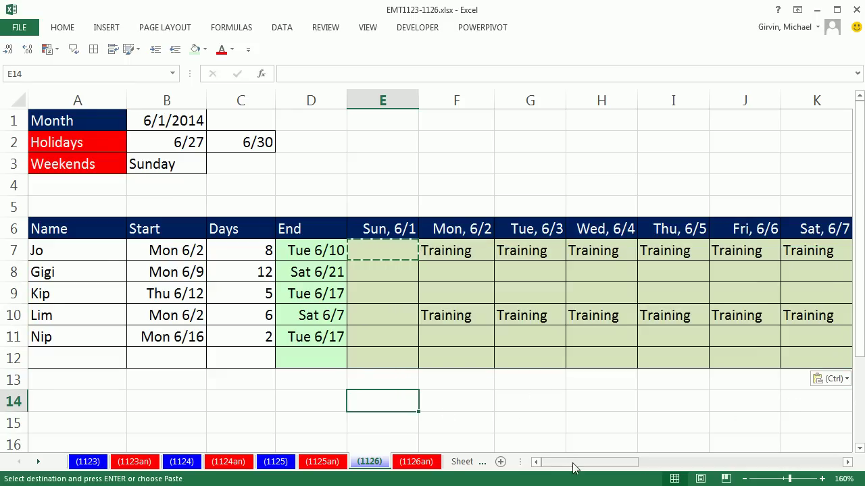
left_click_drag(574, 464, 612, 478)
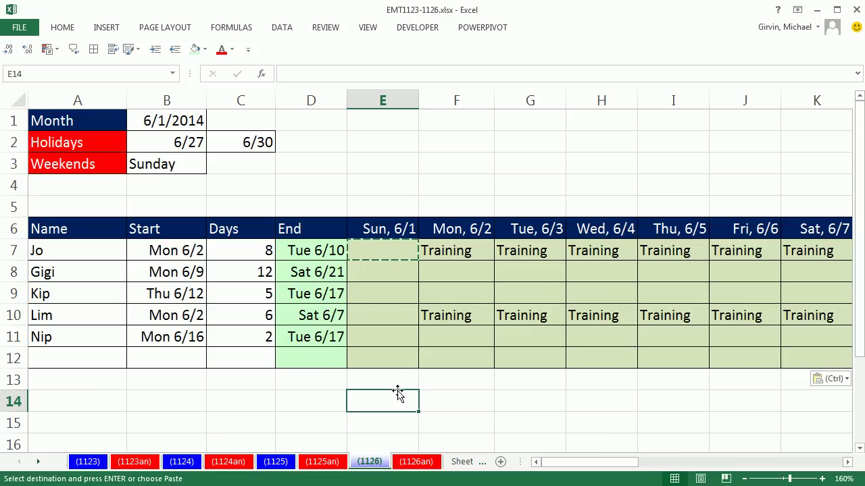
Step: Fill blank row 12 with a new trainee's name, start date 6/20 and 5 training days
left_click(96, 355)
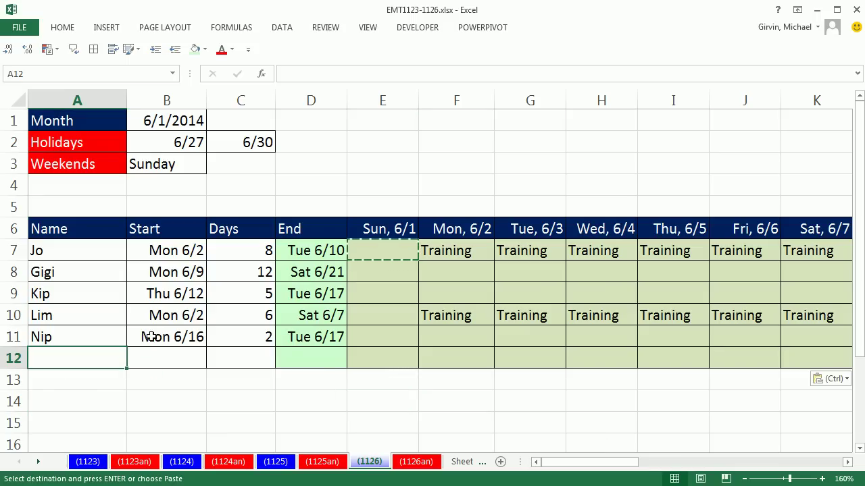
type("Min")
key("Tab")
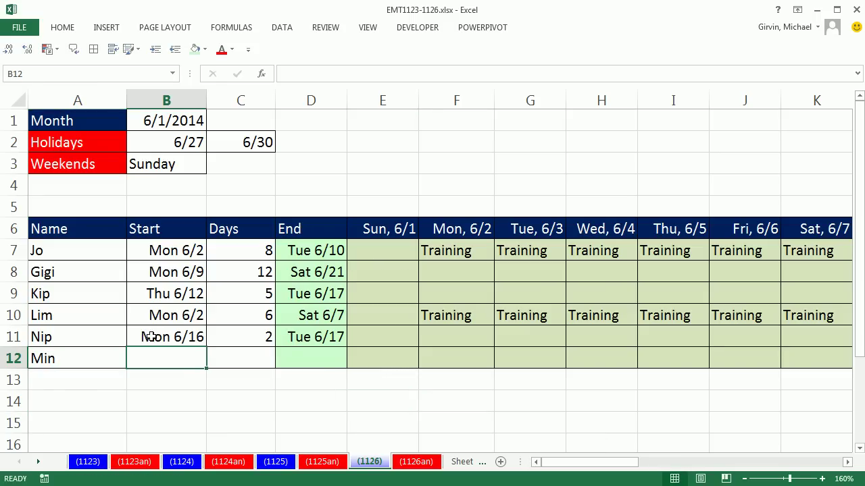
type("6/20")
key("Tab")
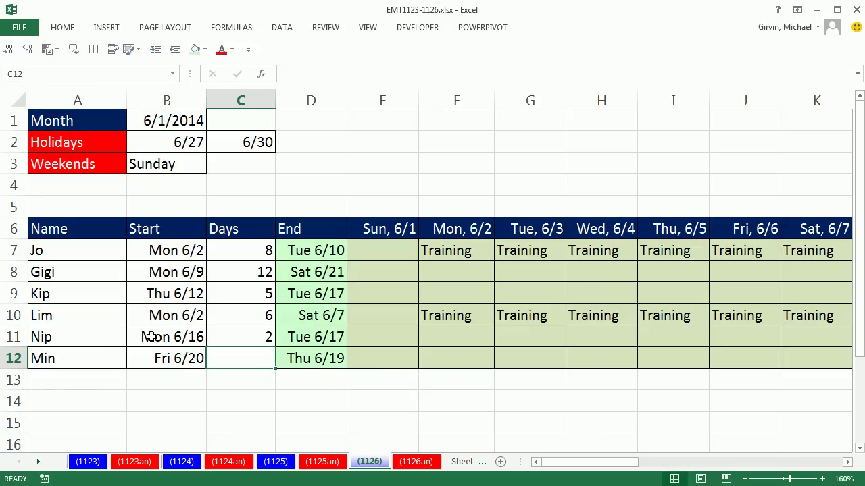
type("5")
key("Tab")
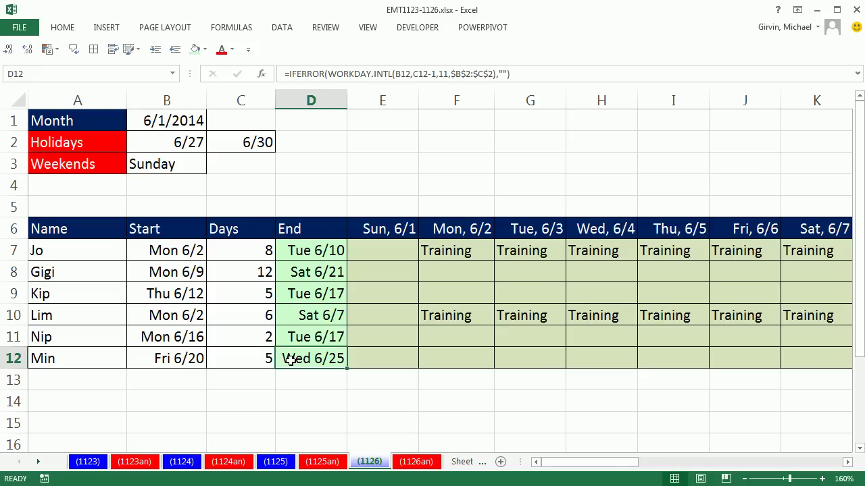
Step: Check the new trainee's scheduled days in row 12 and open the IF formula in E7 for review
left_click_drag(592, 466, 473, 450)
double_click(402, 250)
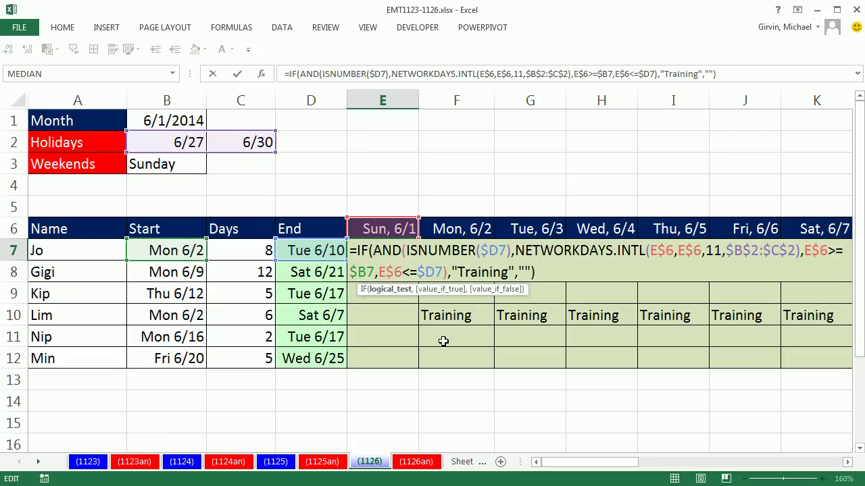